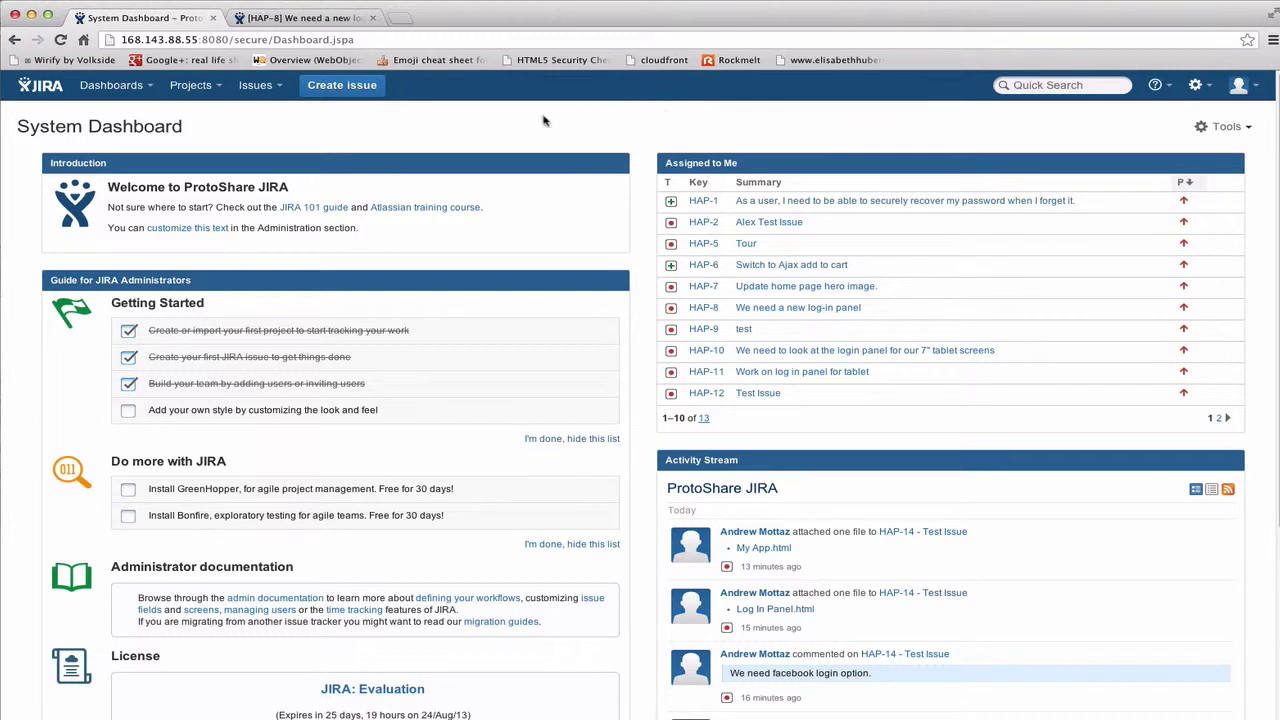
# - Create a Bug titled 'Test Issue' in HappyFunBall and open the resulting HAP-15 page
pyautogui.click(342, 86)
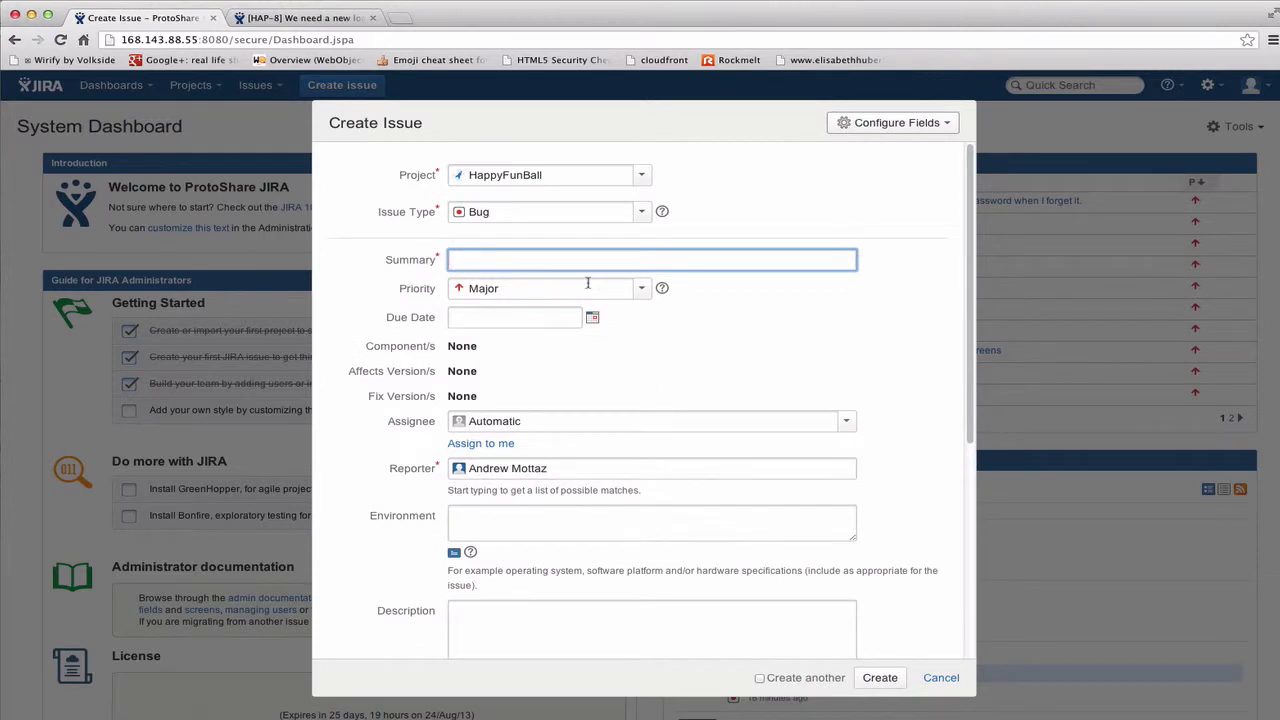
pyautogui.write('Test Issue')
pyautogui.click(879, 686)
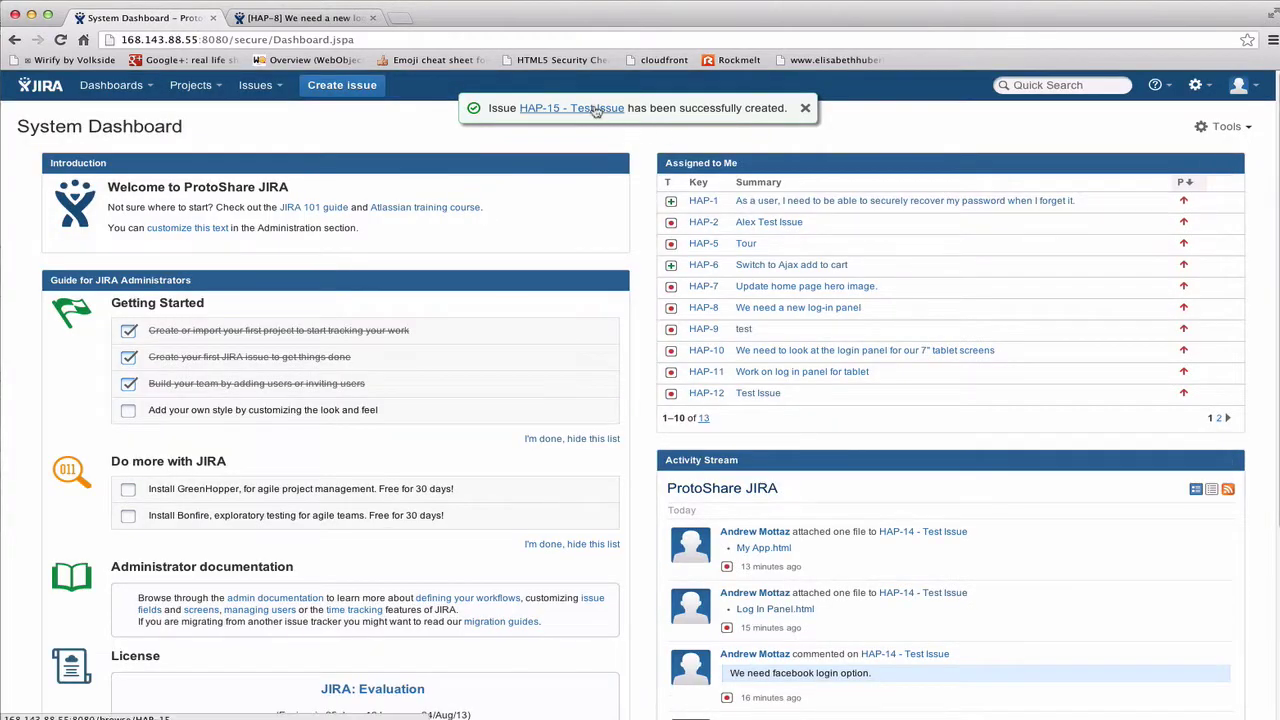
pyautogui.click(594, 110)
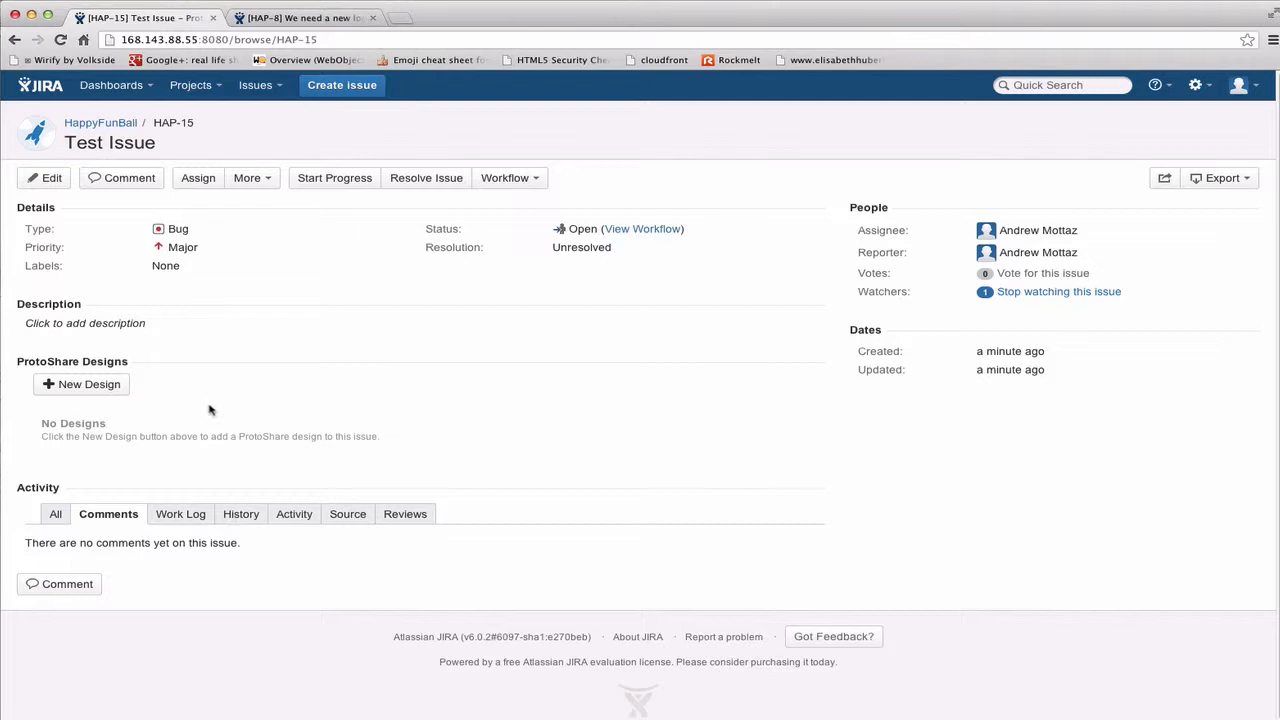
# - Start a new design and place the Bootstrap Hero 480 stencil at the canvas top-left
pyautogui.click(108, 384)
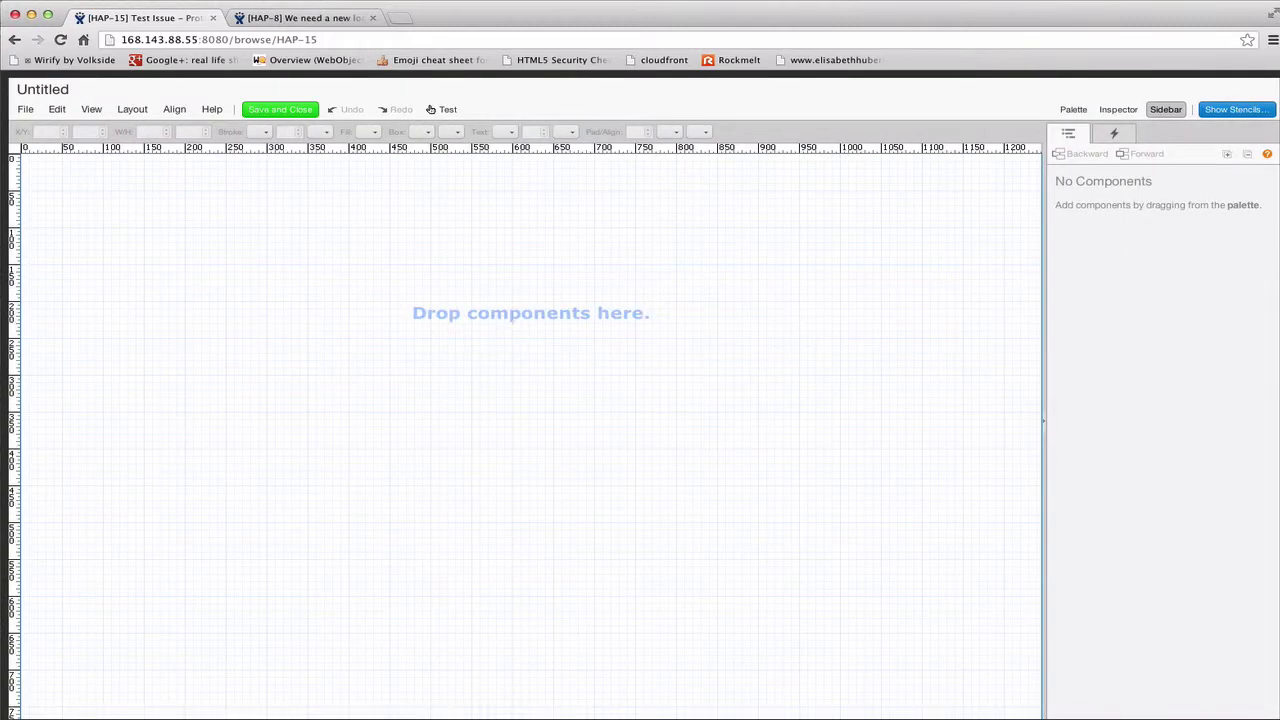
pyautogui.click(1237, 109)
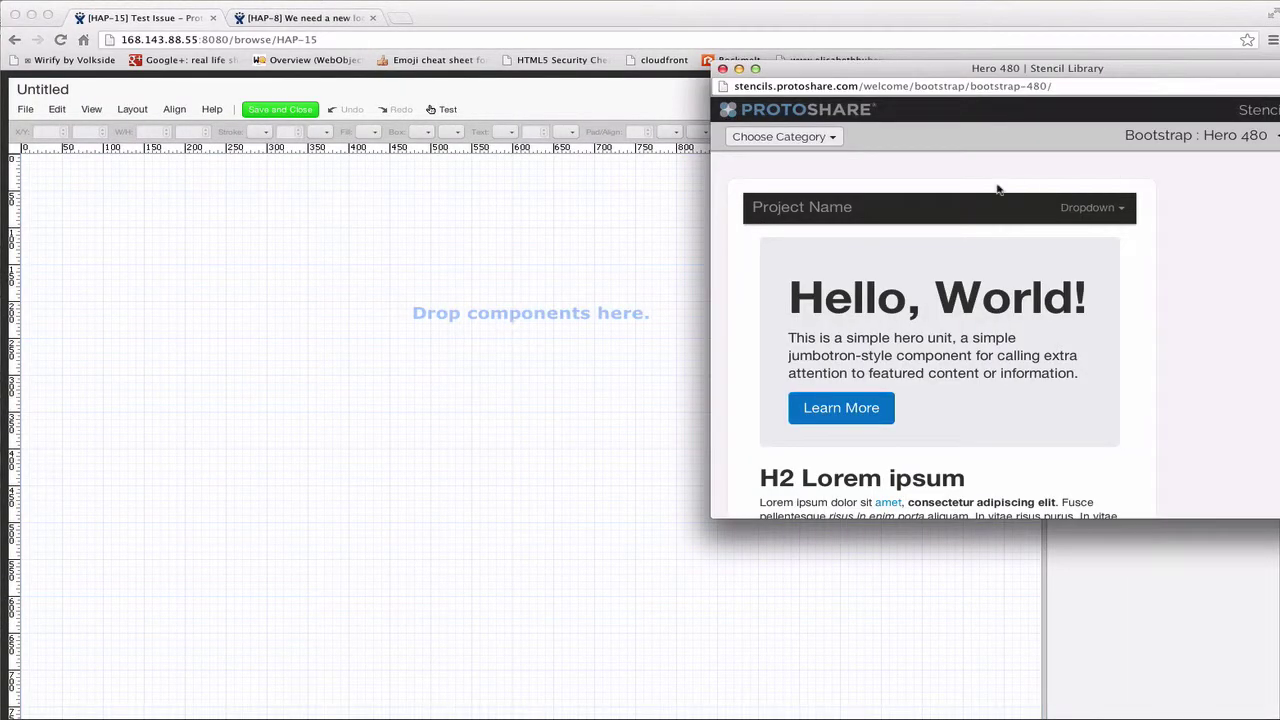
pyautogui.moveTo(844, 197); pyautogui.dragTo(30, 165)
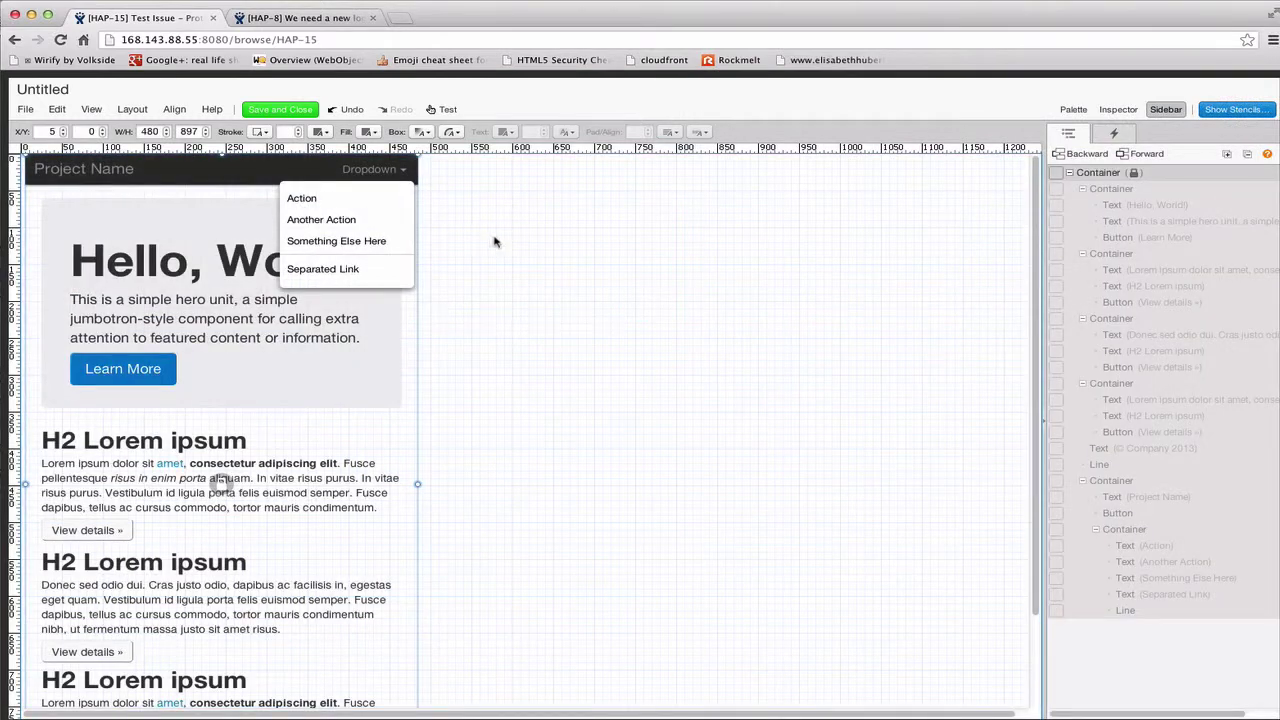
# - Preview the design and try its Dropdown menu, then return to save it
pyautogui.click(440, 109)
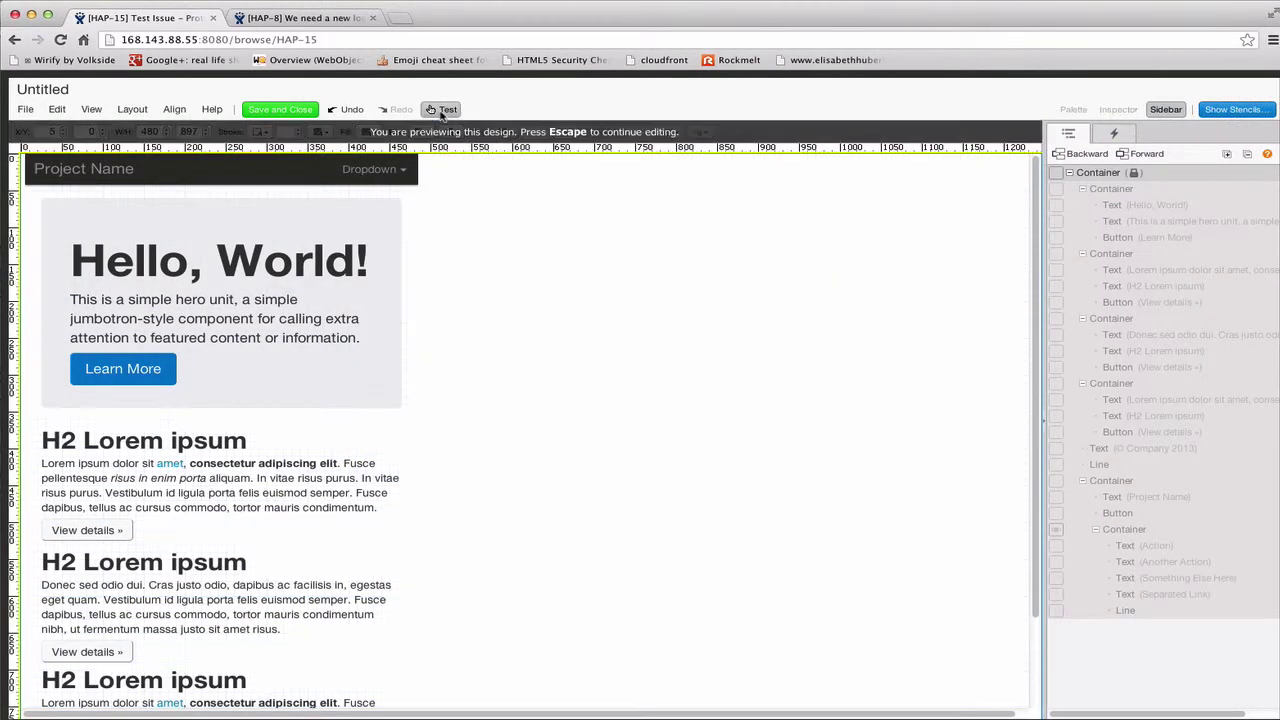
pyautogui.click(388, 171)
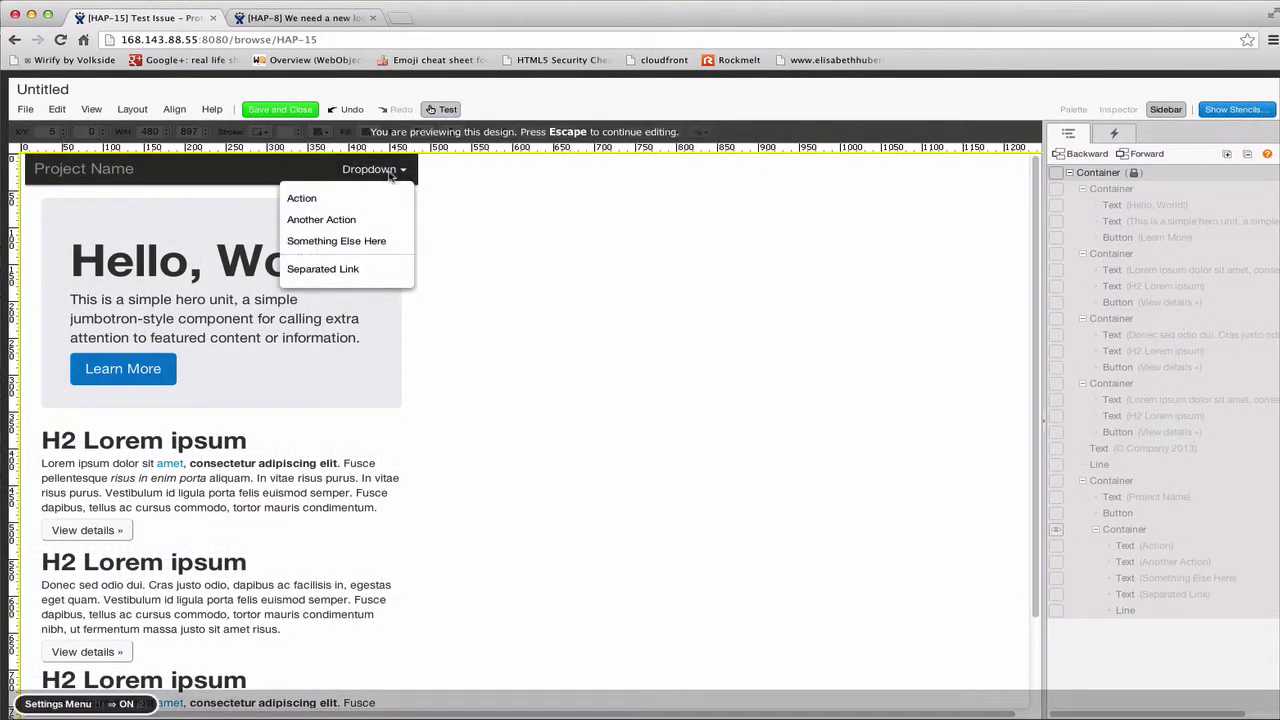
pyautogui.click(395, 169)
pyautogui.click(441, 110)
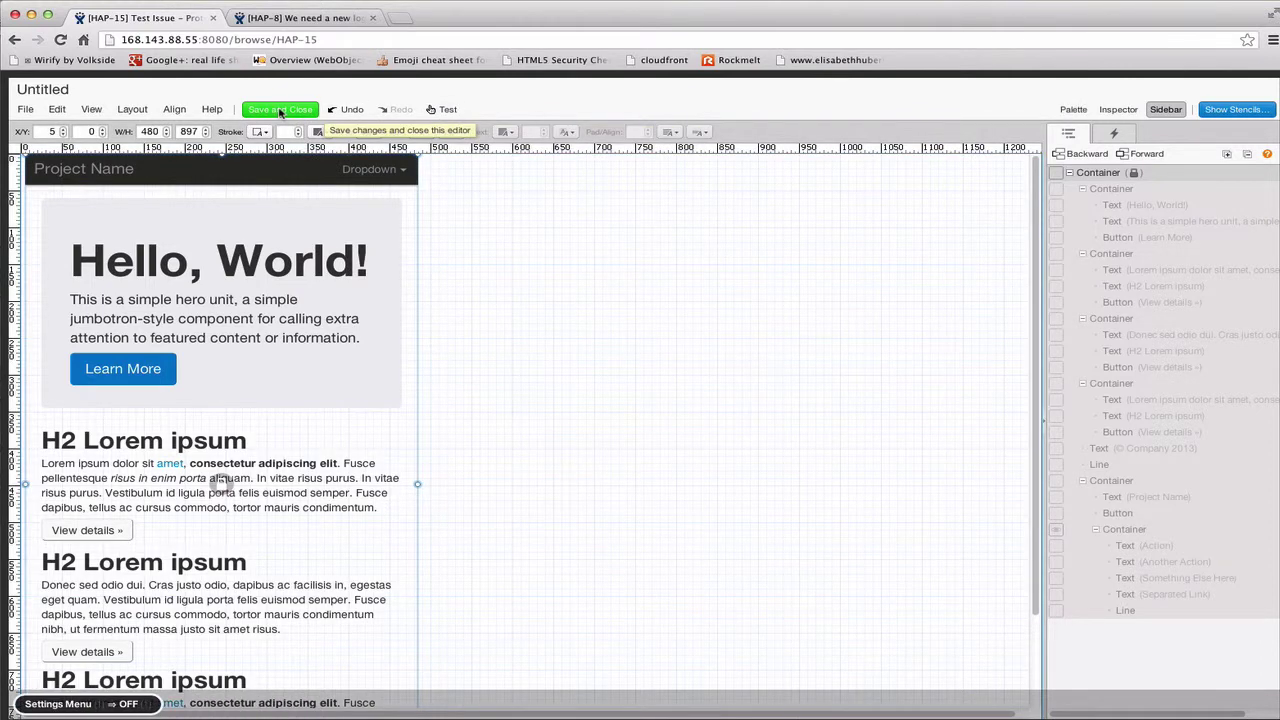
# - Save the design under the name 'Hello World', correcting the extra letter in the name
pyautogui.press('super+s')
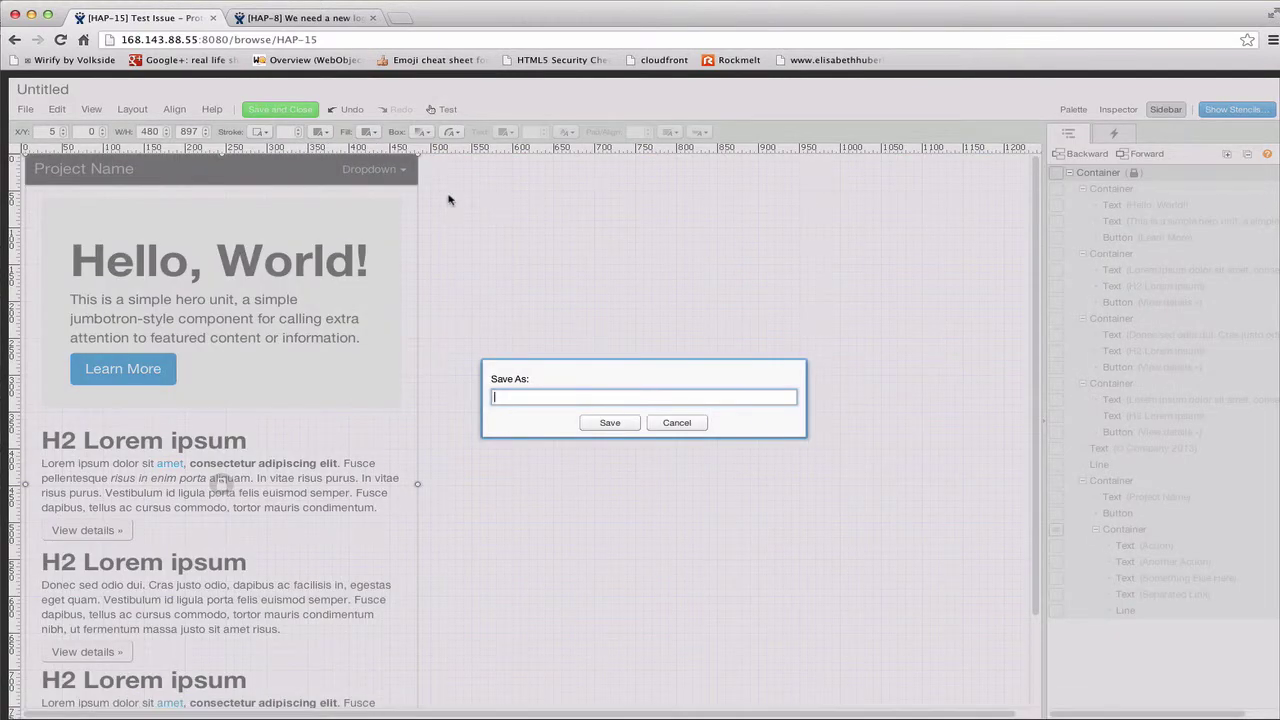
pyautogui.write('Hello Worldd')
pyautogui.press('BackSpace')
pyautogui.click(609, 424)
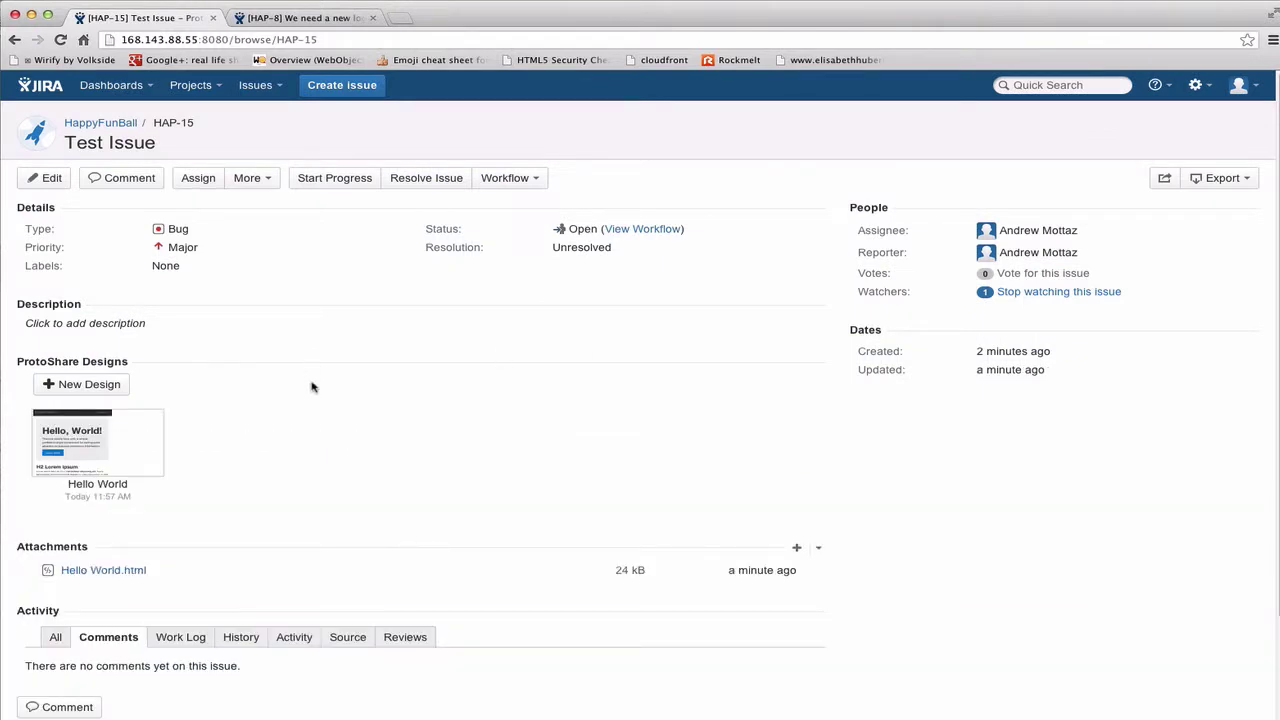
pyautogui.moveTo(145, 431)
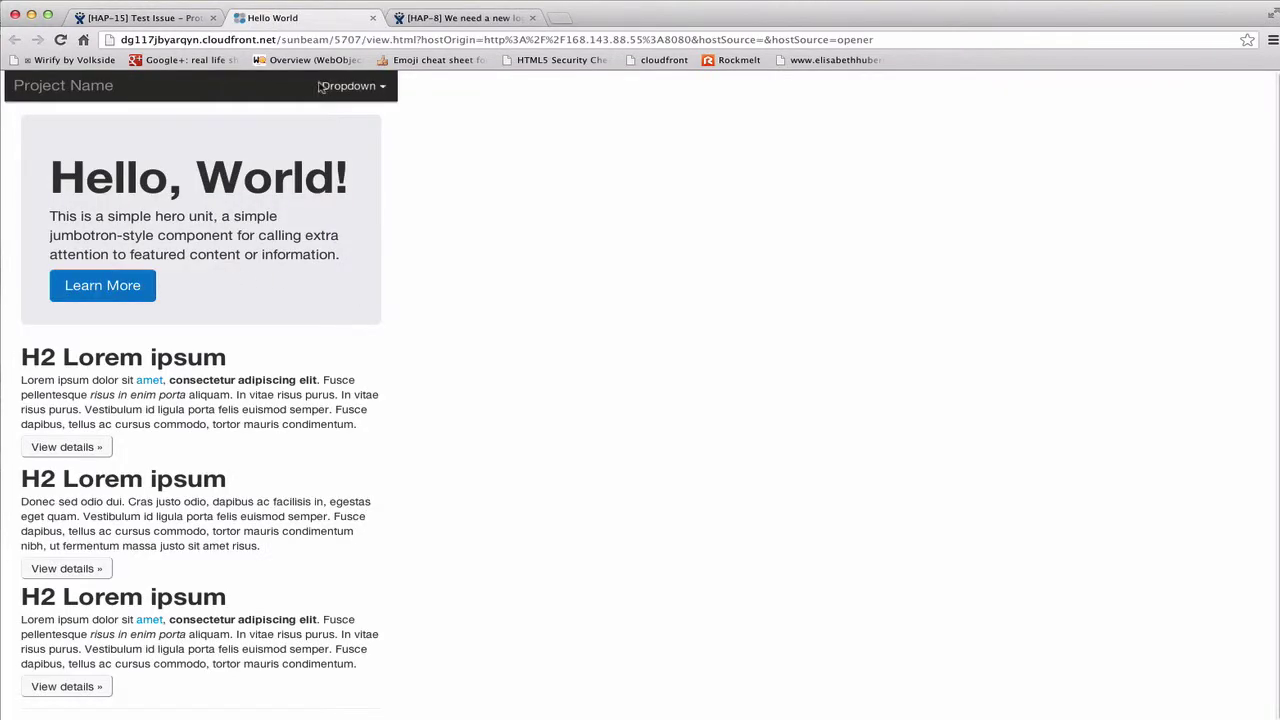
pyautogui.click(363, 86)
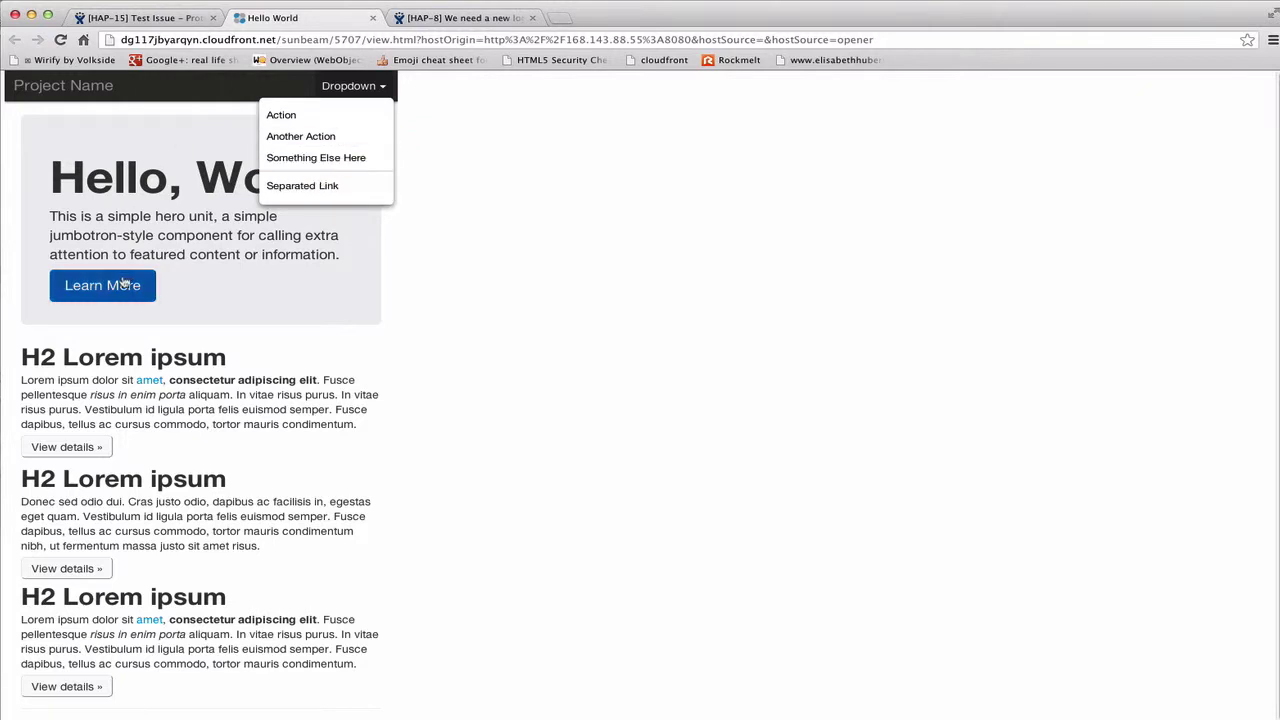
pyautogui.click(355, 88)
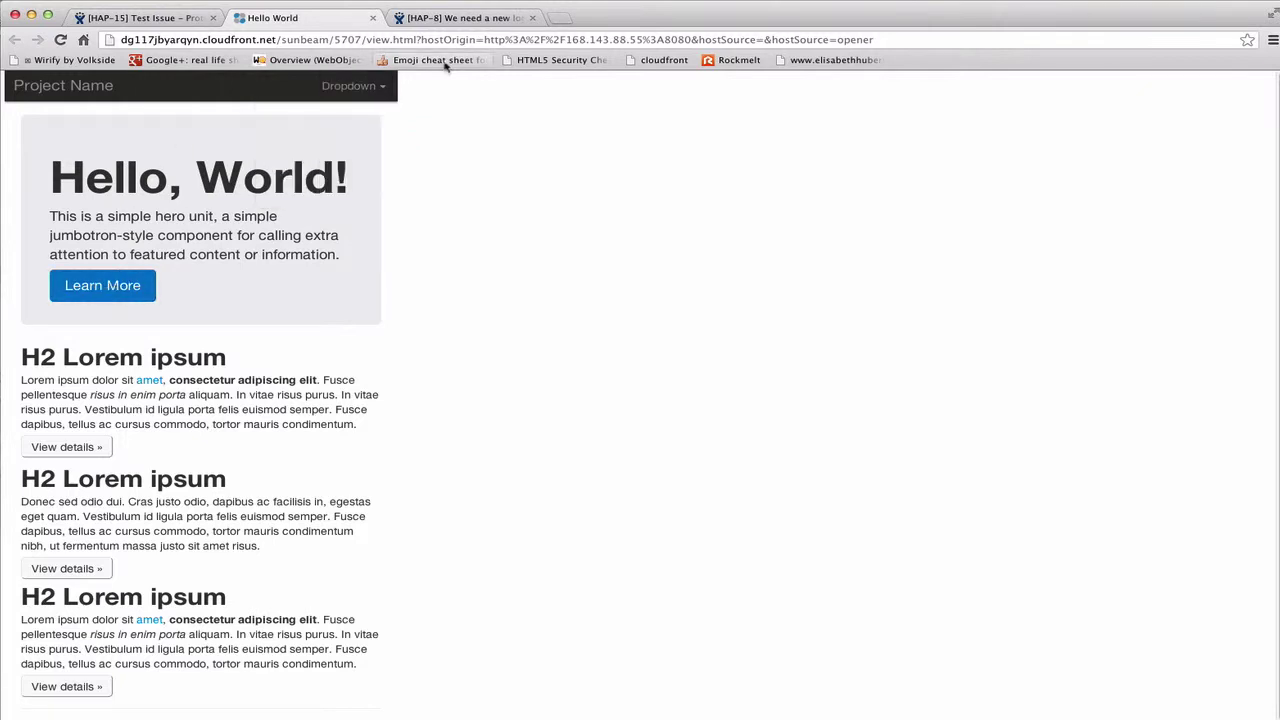
pyautogui.click(372, 18)
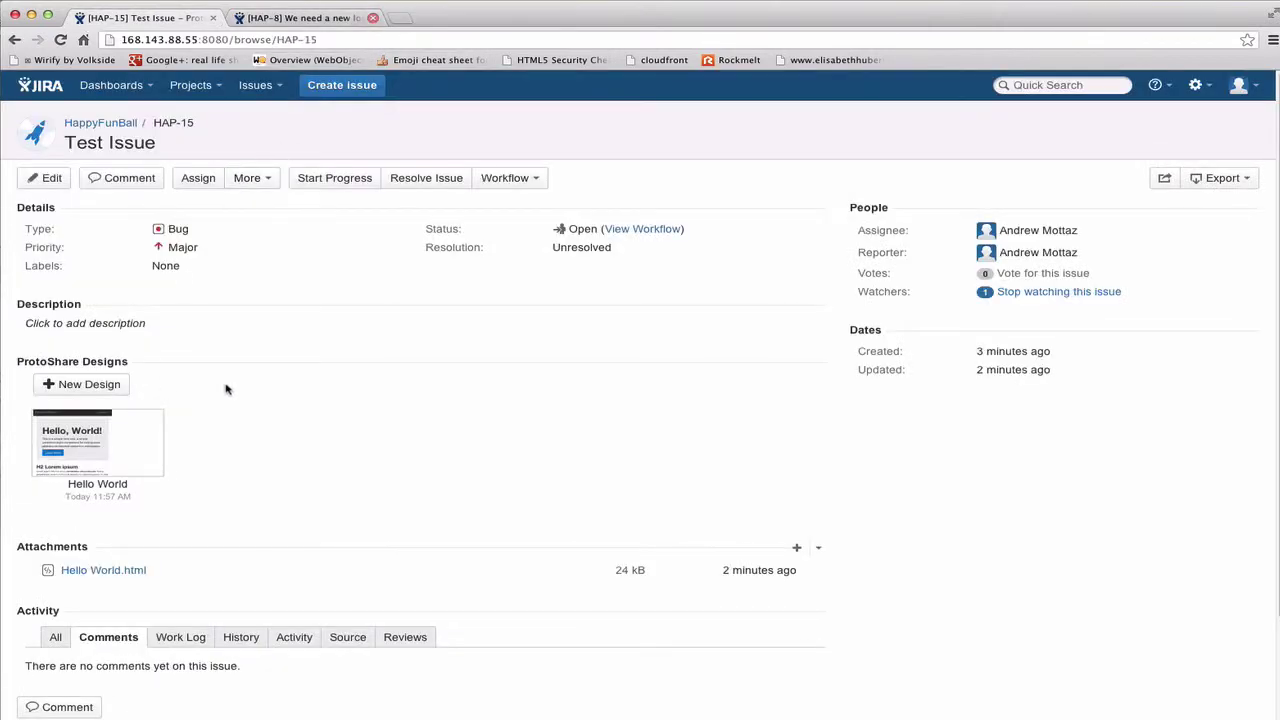
# - Copy the Log In panel from HAP-8's Sign In Panel design into a new Test Issue design
pyautogui.click(95, 387)
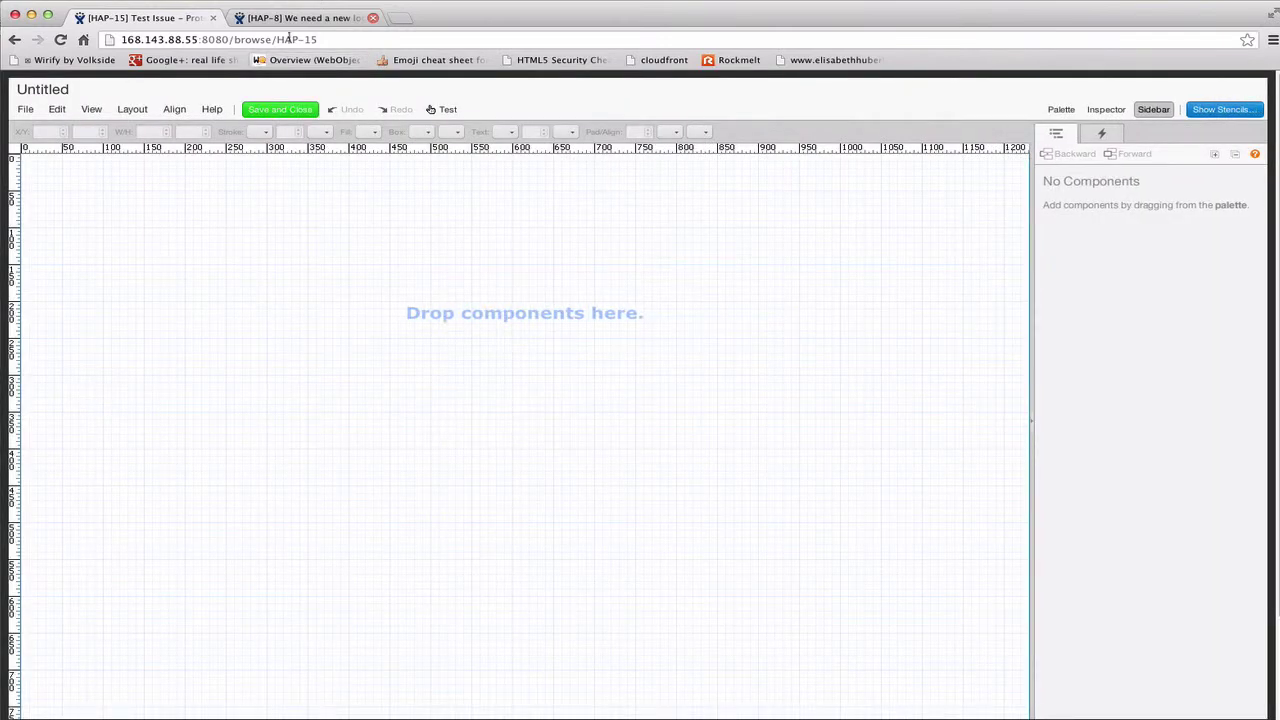
pyautogui.click(297, 18)
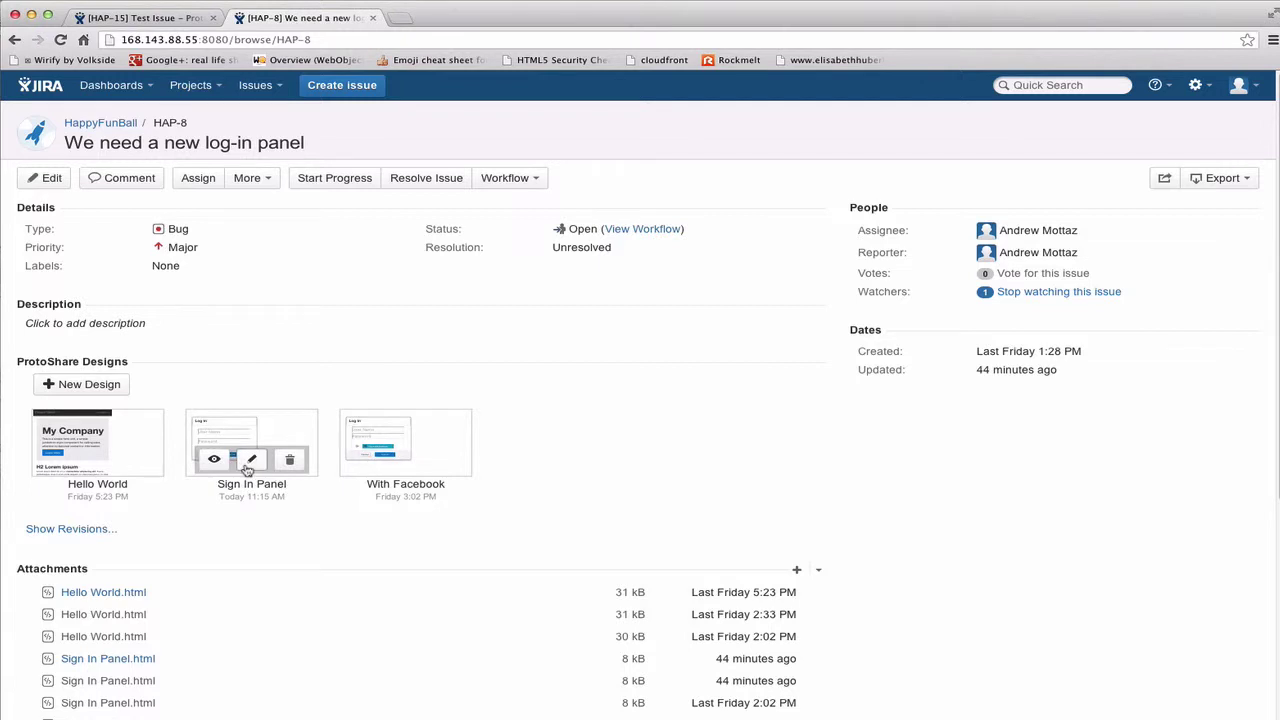
pyautogui.click(251, 459)
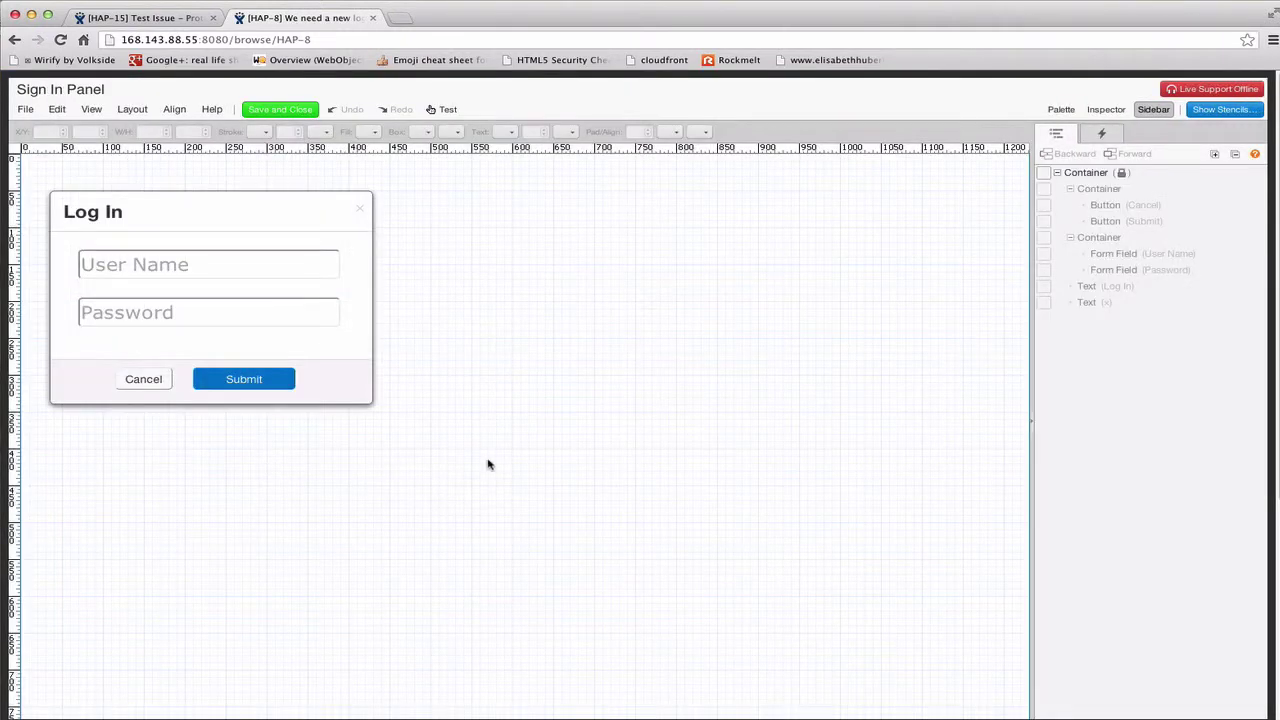
pyautogui.click(210, 297)
pyautogui.press('super+c')
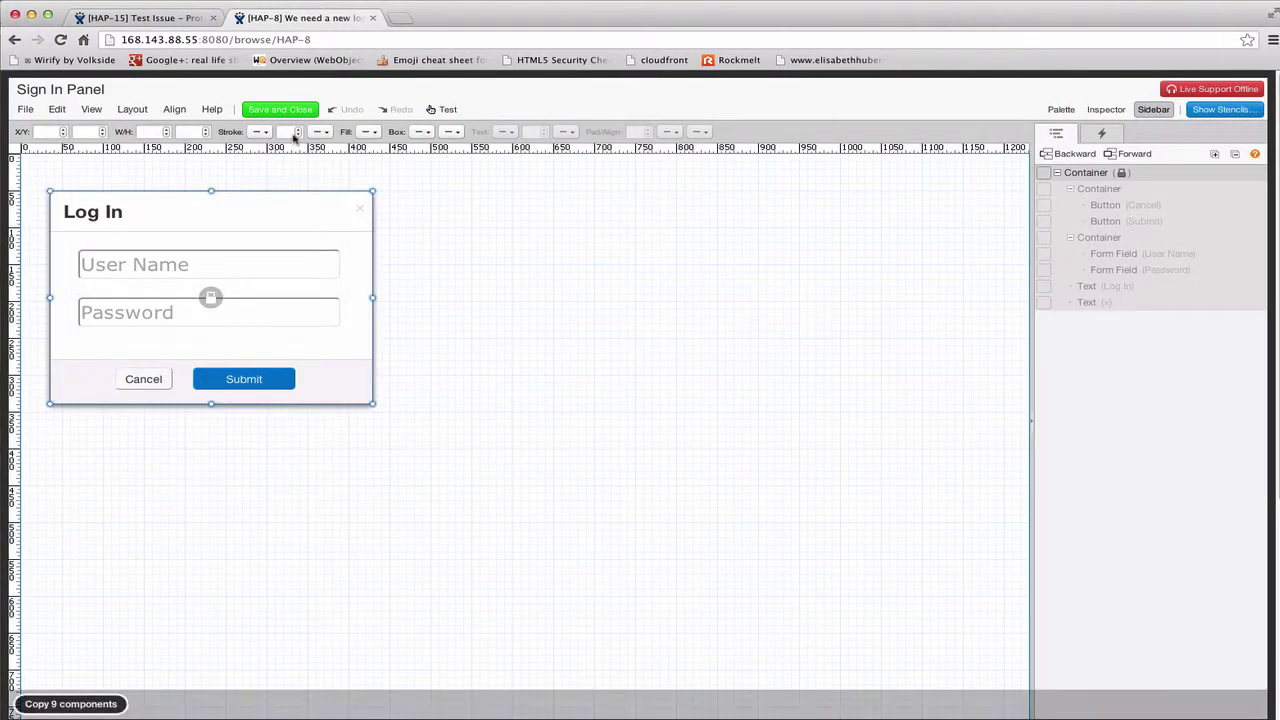
pyautogui.click(135, 15)
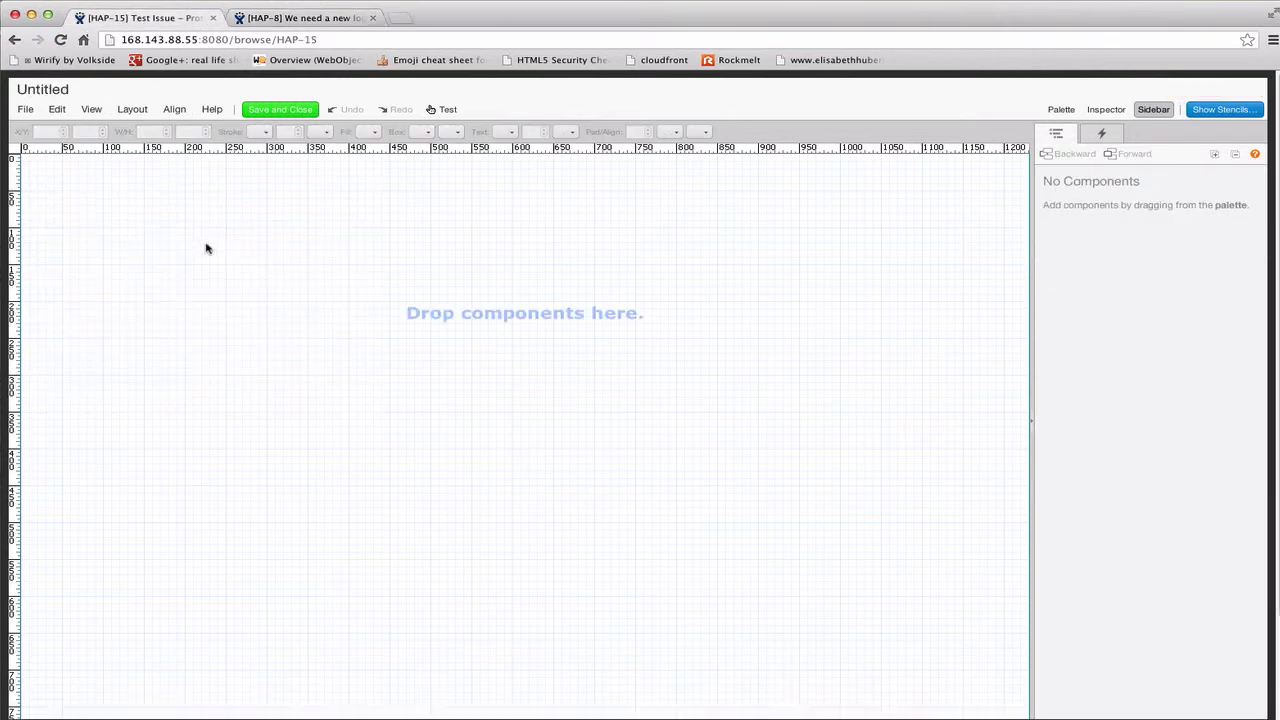
pyautogui.press('super+v')
# - Save the new design as 'Log In Panel'
pyautogui.click(280, 110)
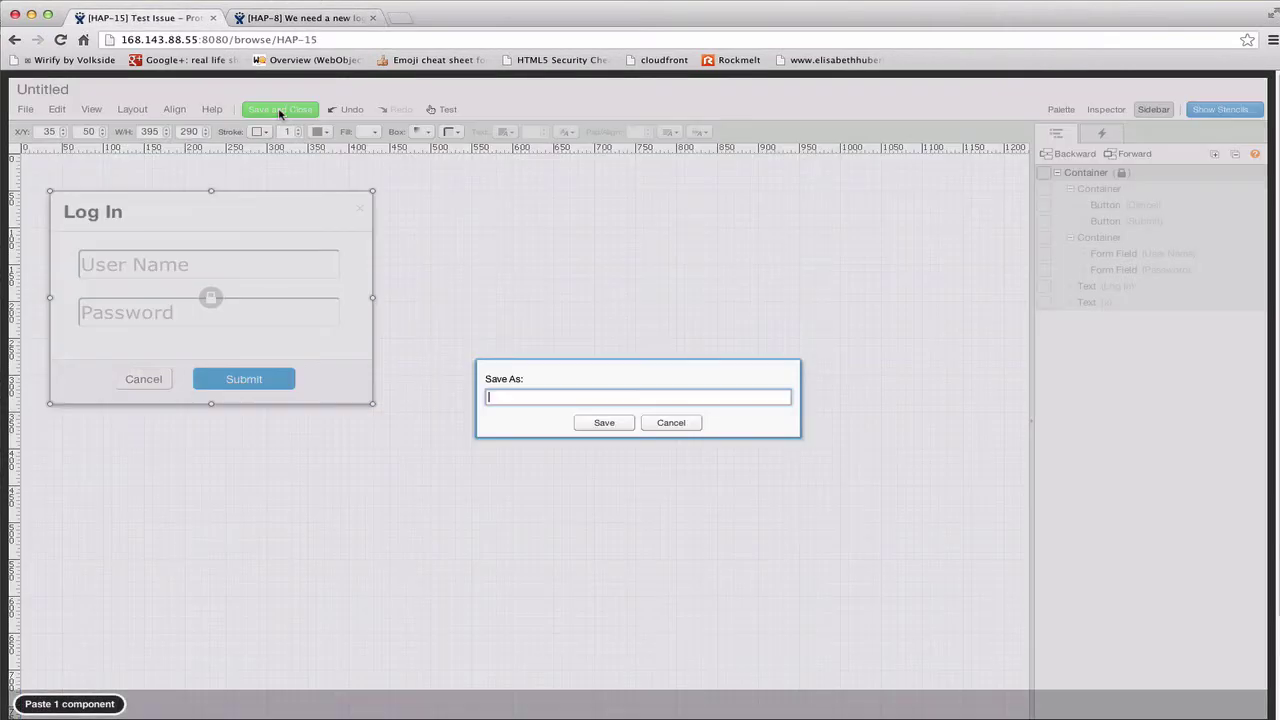
pyautogui.write('Log ')
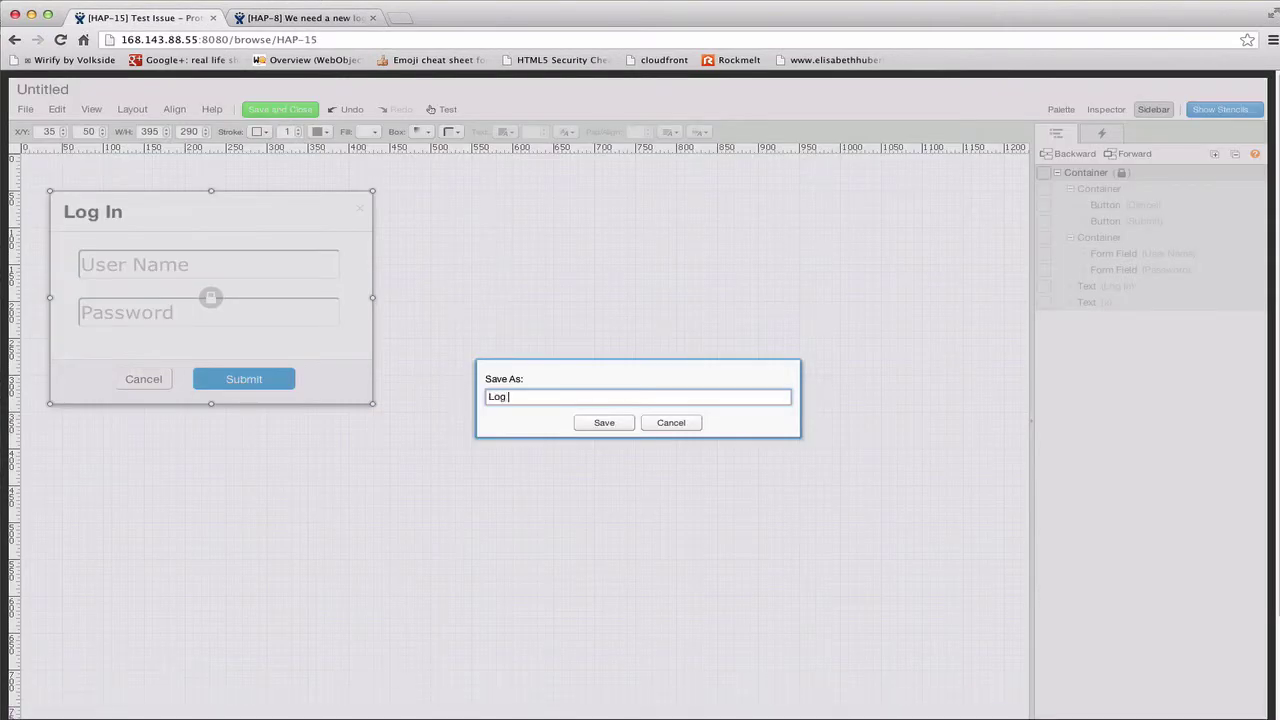
pyautogui.write('In Panel')
pyautogui.click(604, 424)
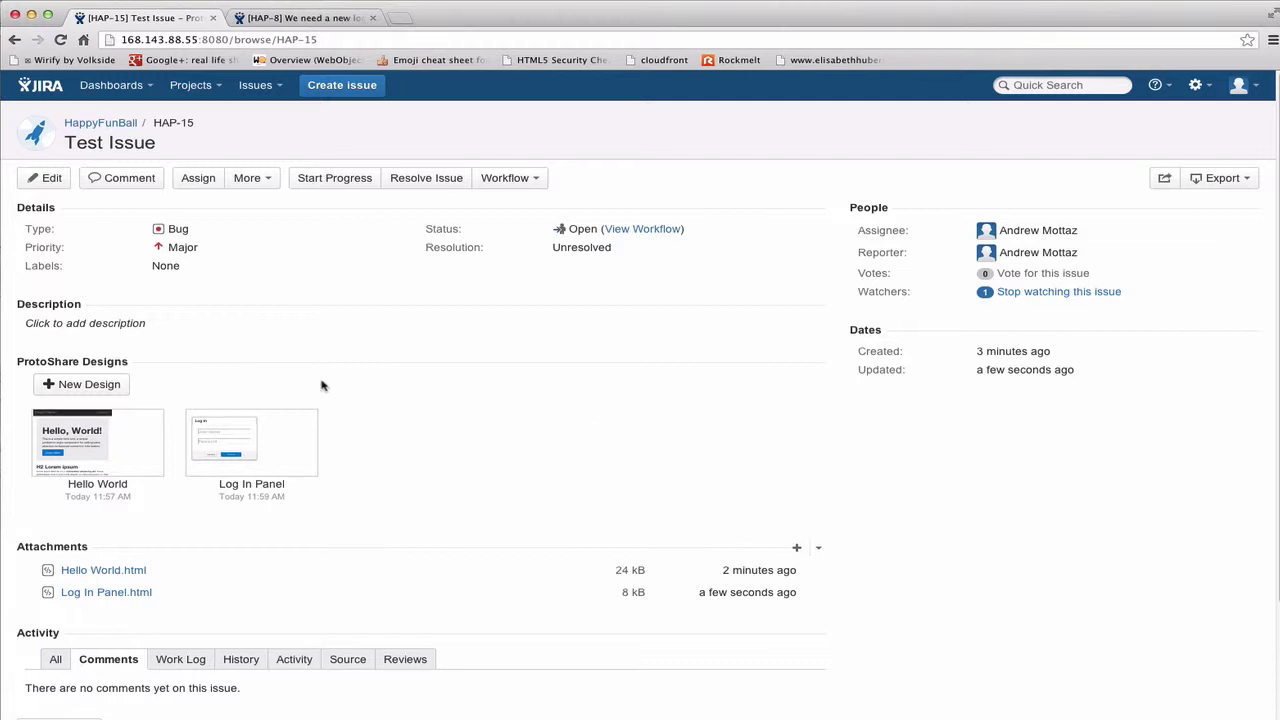
# - Preview the Log In Panel, enter a user name and password, and submit the form
pyautogui.moveTo(266, 441)
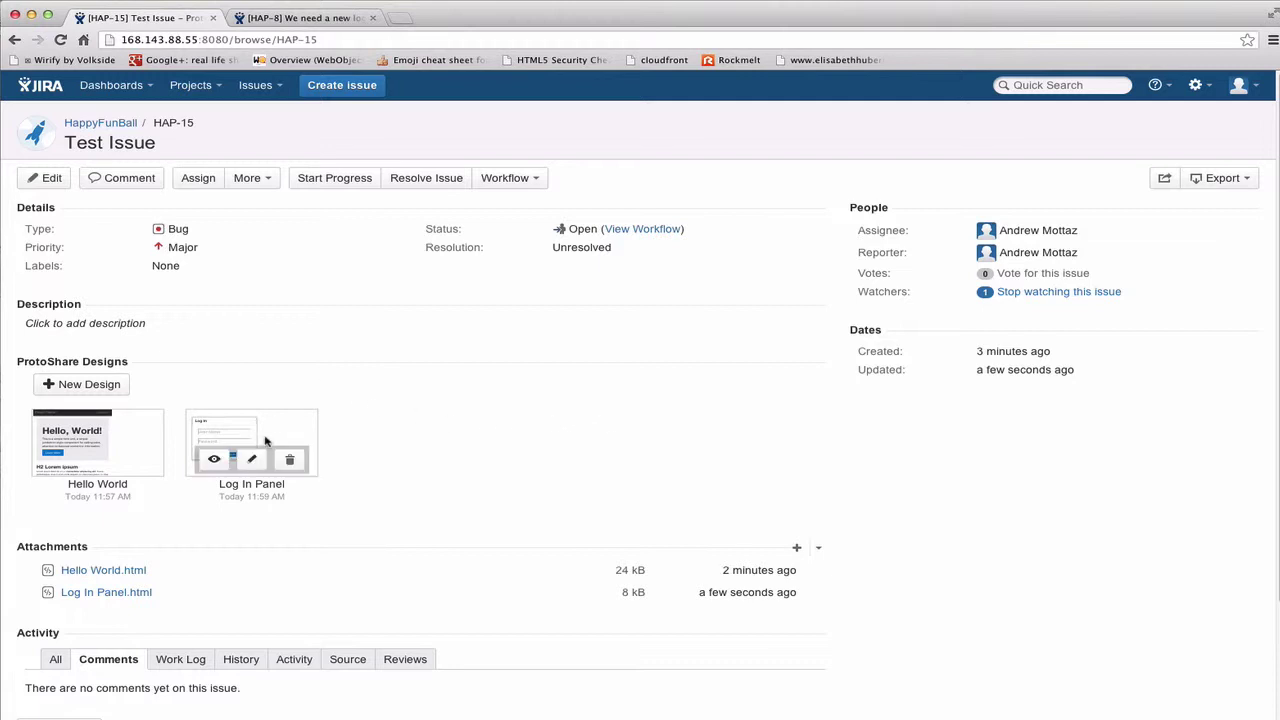
pyautogui.click(214, 461)
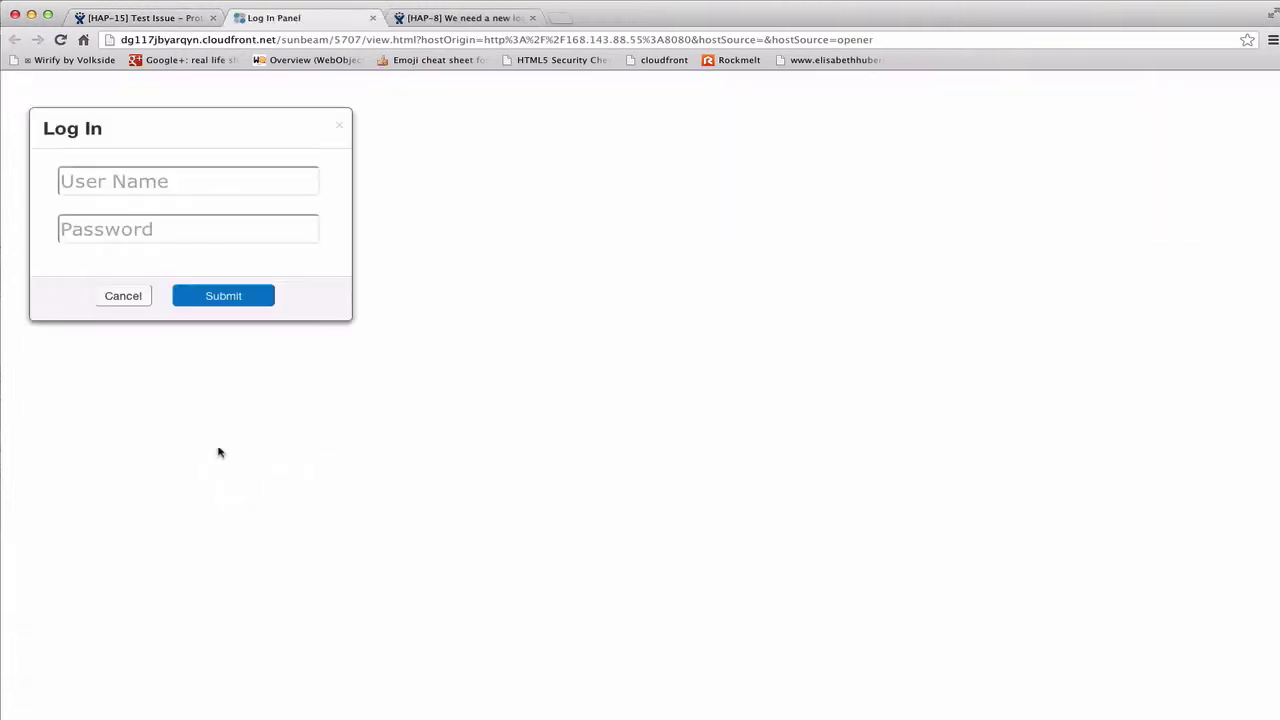
pyautogui.click(171, 176)
pyautogui.write('Andrew')
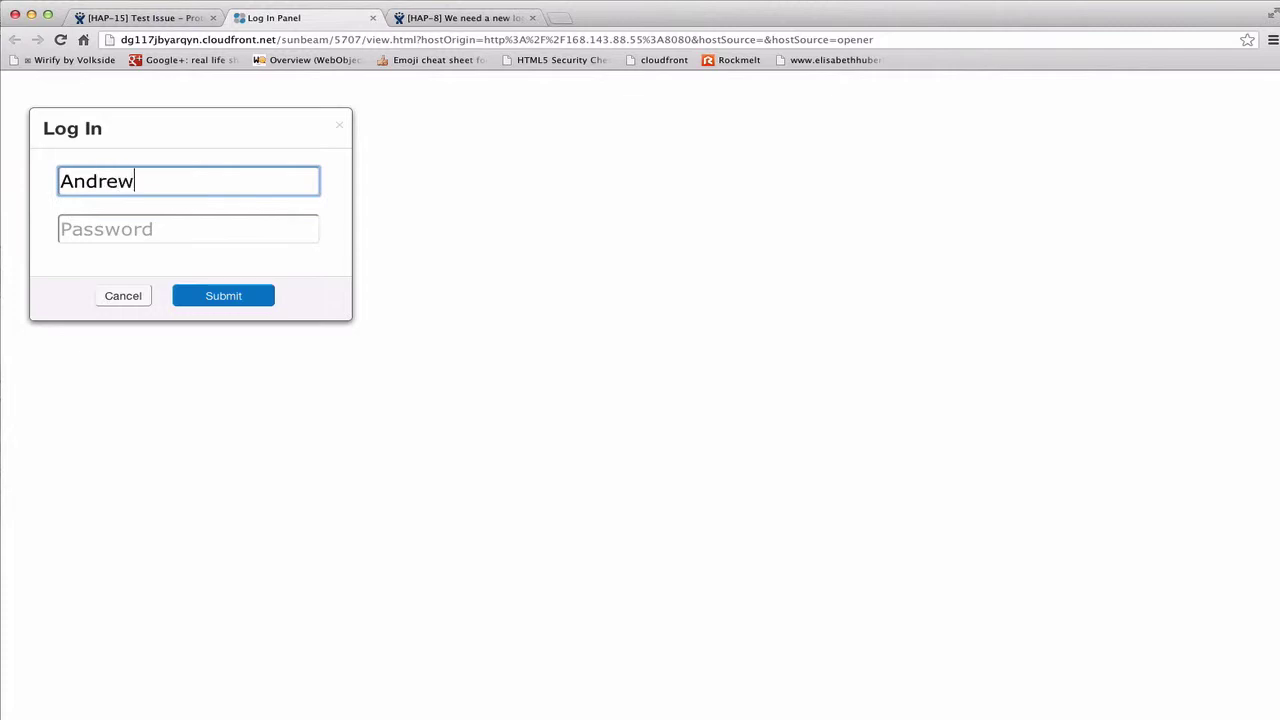
pyautogui.press('Tab')
pyautogui.write('•••••••••')
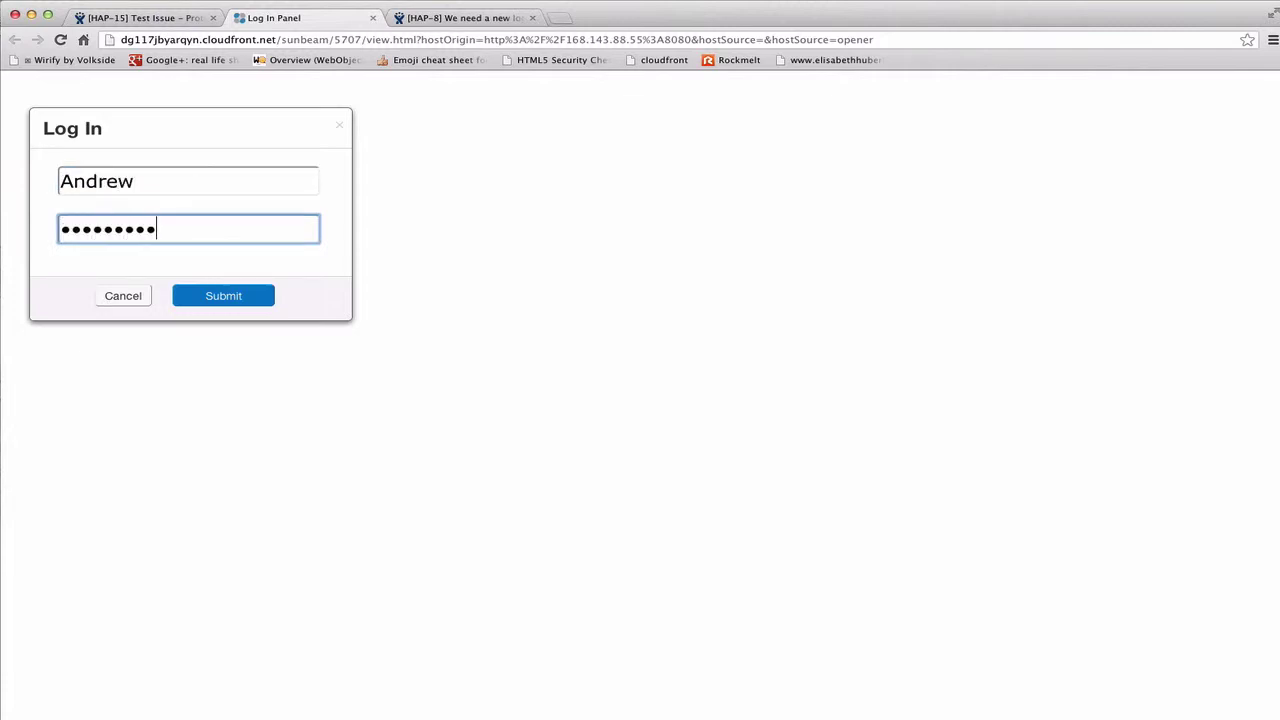
pyautogui.click(221, 297)
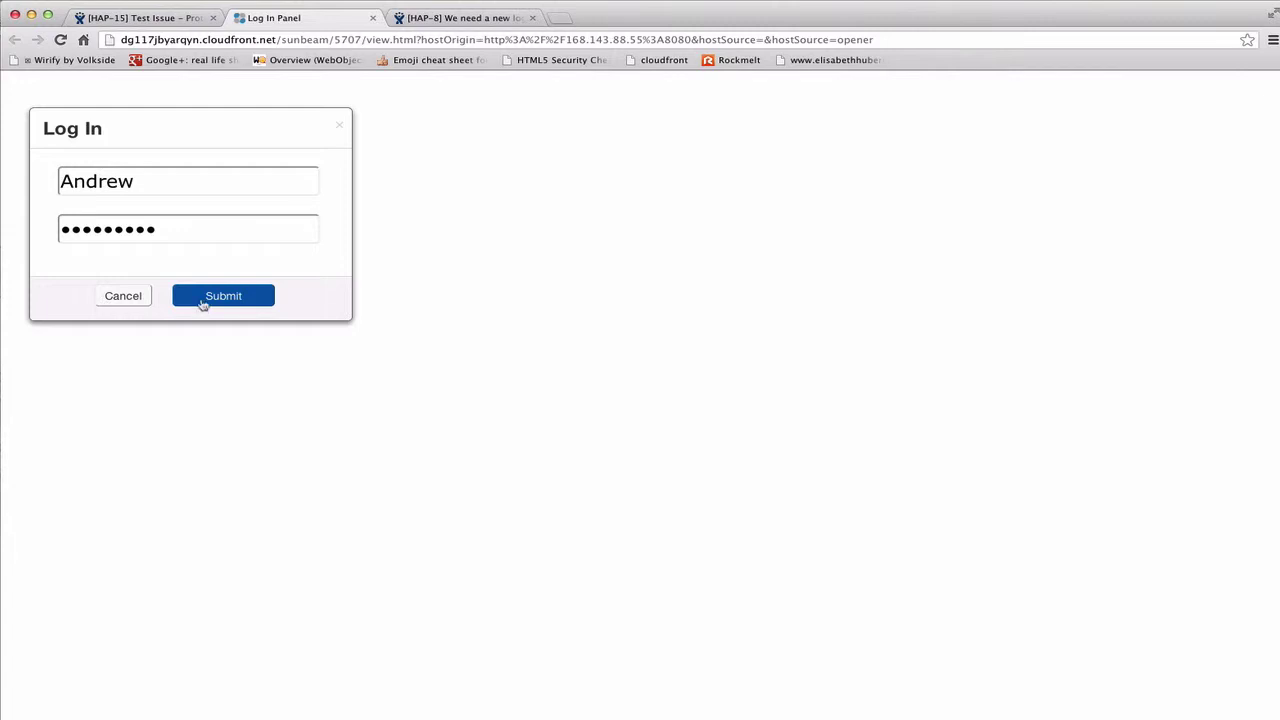
# - Close the preview and post the comment 'We need to support Facebook Login' on HAP-15
pyautogui.click(374, 17)
pyautogui.scroll(-1, 409, 453)
pyautogui.scroll(-3, 409, 453)
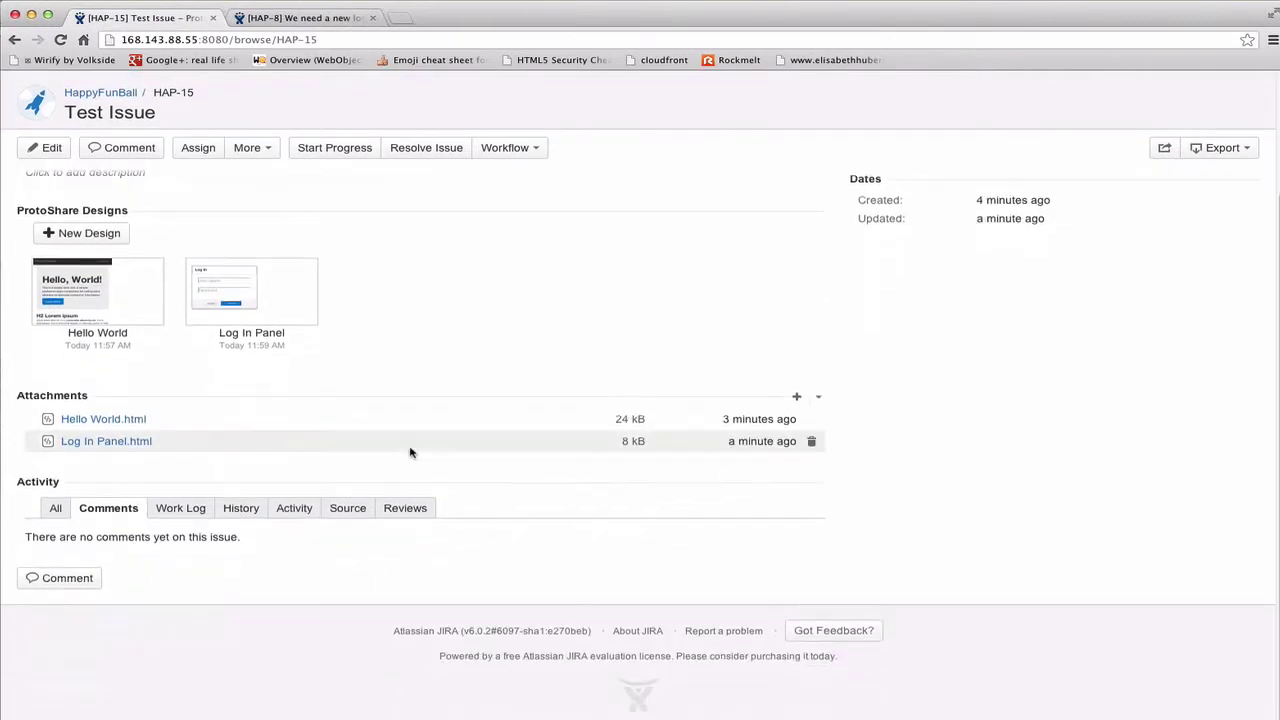
pyautogui.click(63, 580)
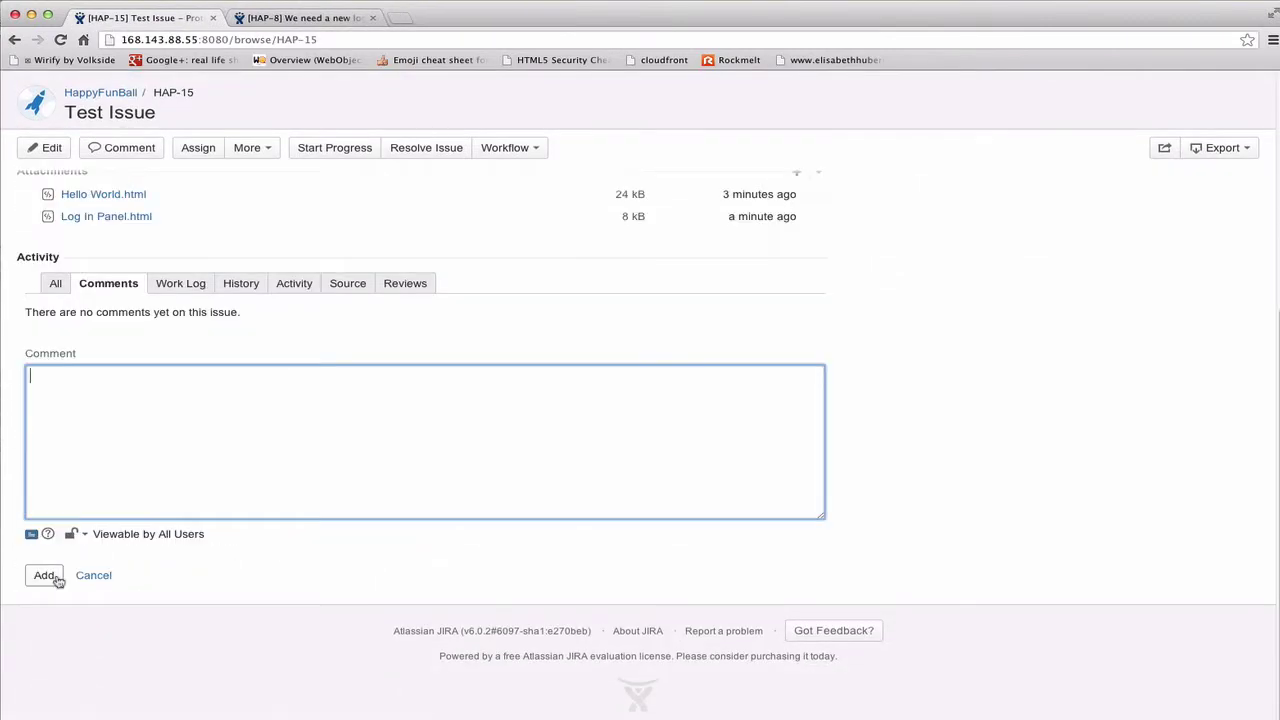
pyautogui.write('We need to support Face')
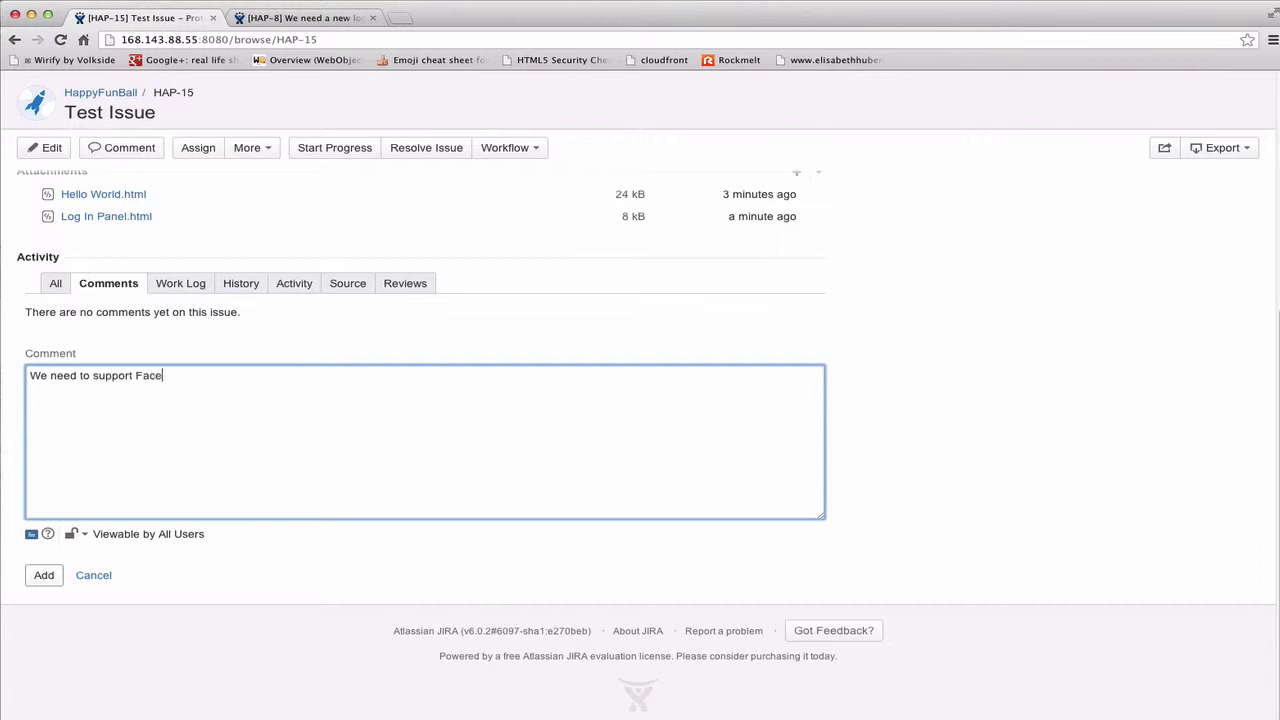
pyautogui.write('book Login')
pyautogui.click(44, 575)
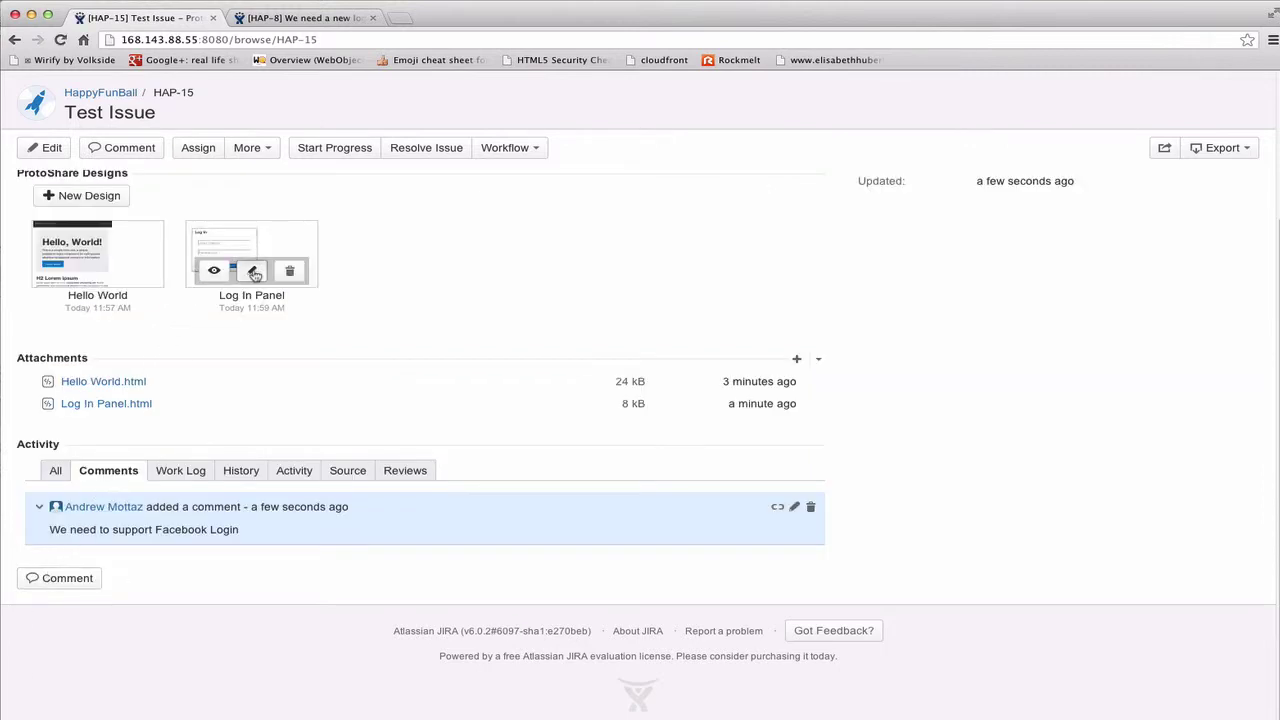
pyautogui.click(255, 272)
# - Close HAP-8's Sign In Panel and copy all 12 components of its With Facebook design
pyautogui.click(298, 18)
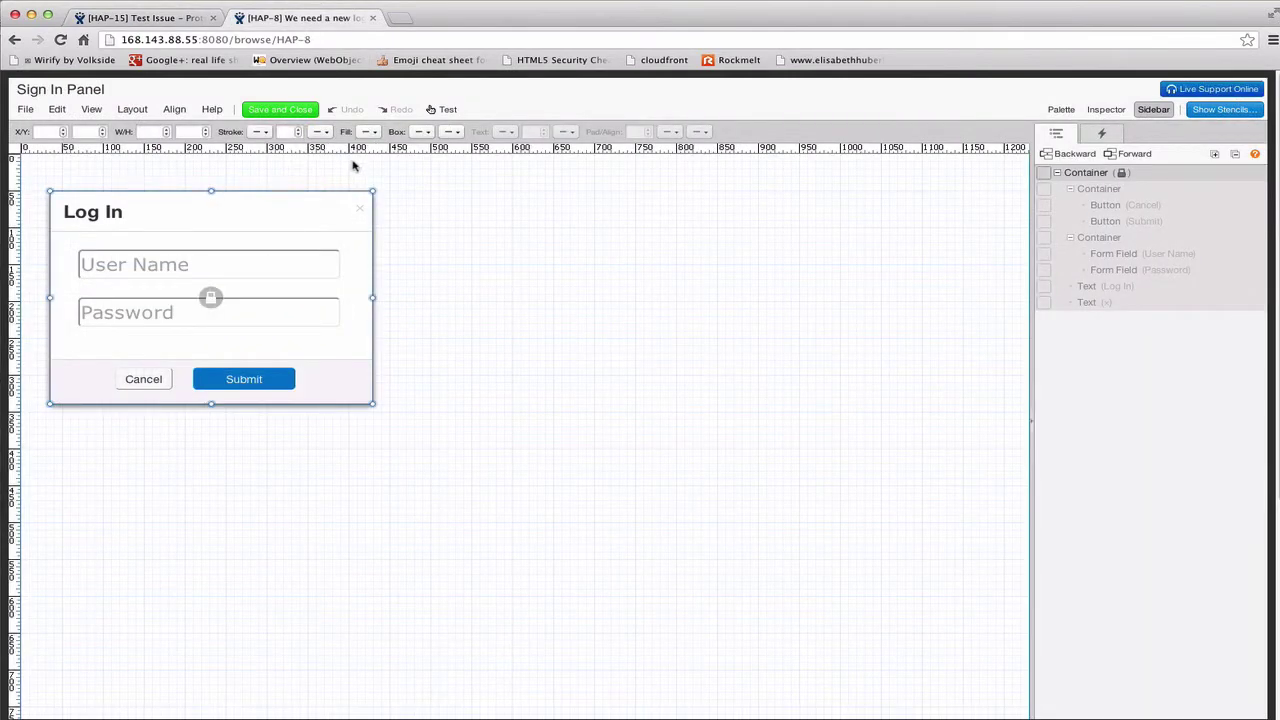
pyautogui.click(28, 110)
pyautogui.click(34, 157)
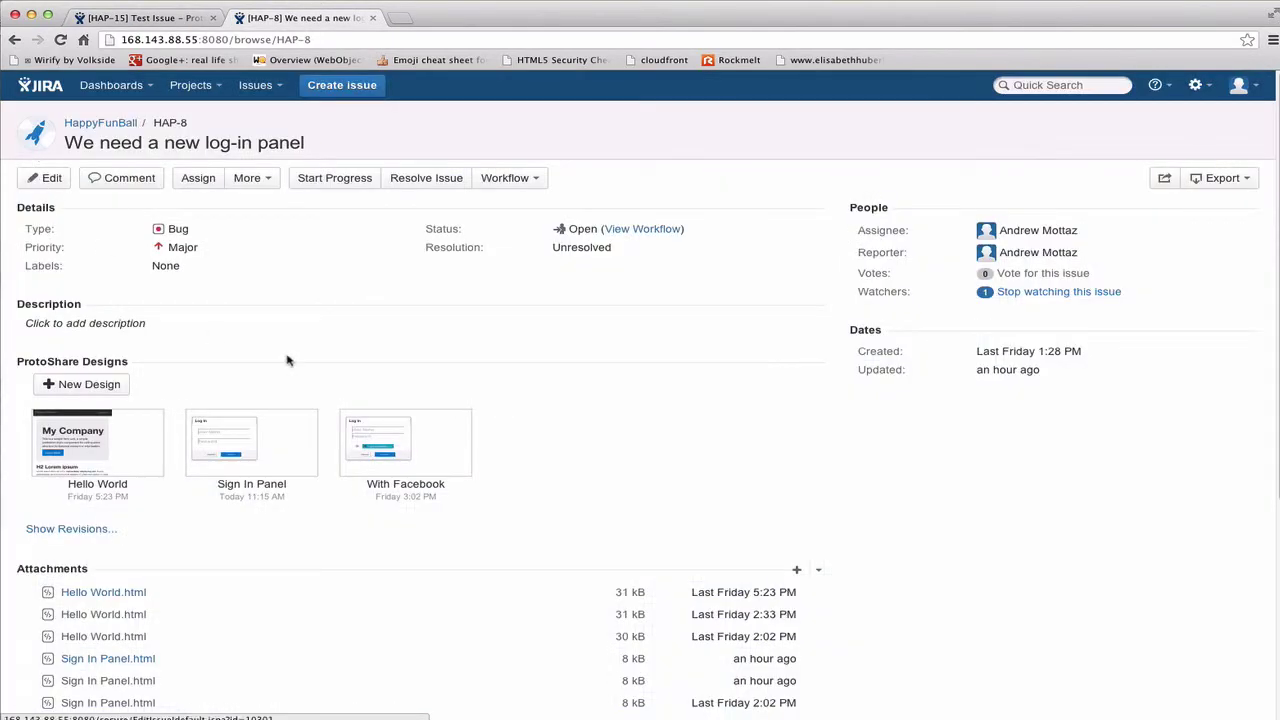
pyautogui.click(403, 463)
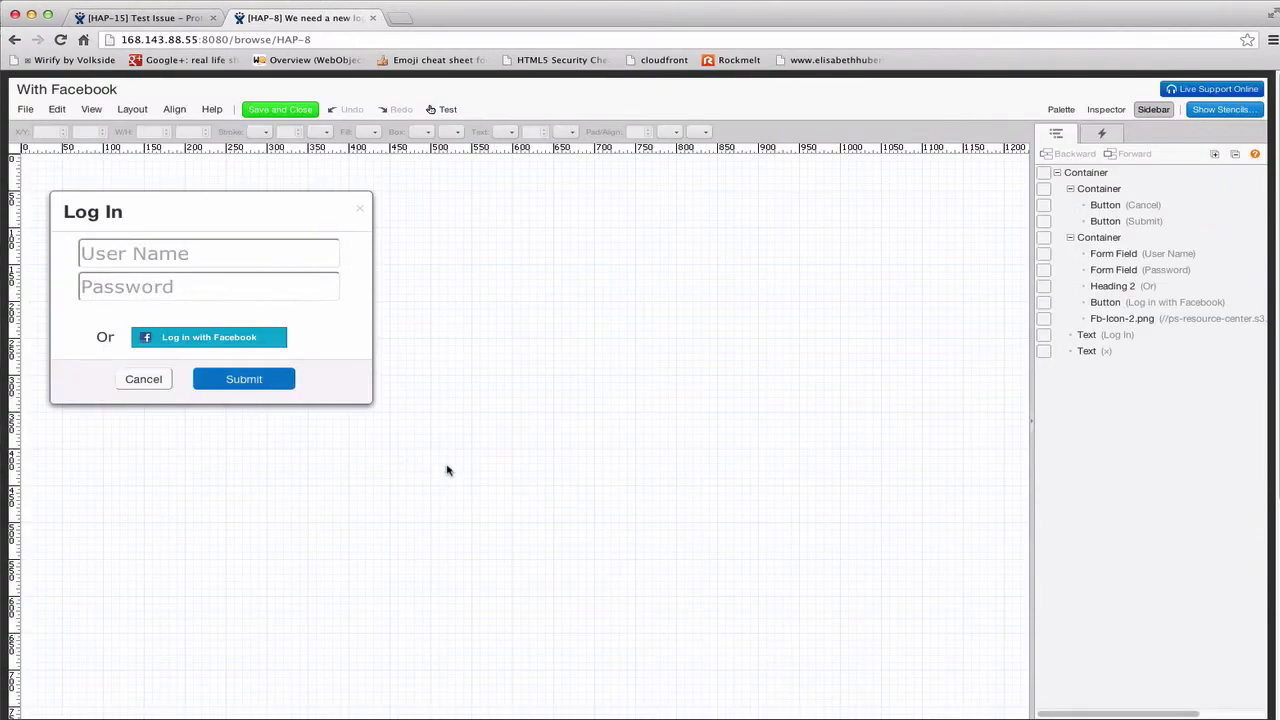
pyautogui.press('super+a')
pyautogui.press('super+c')
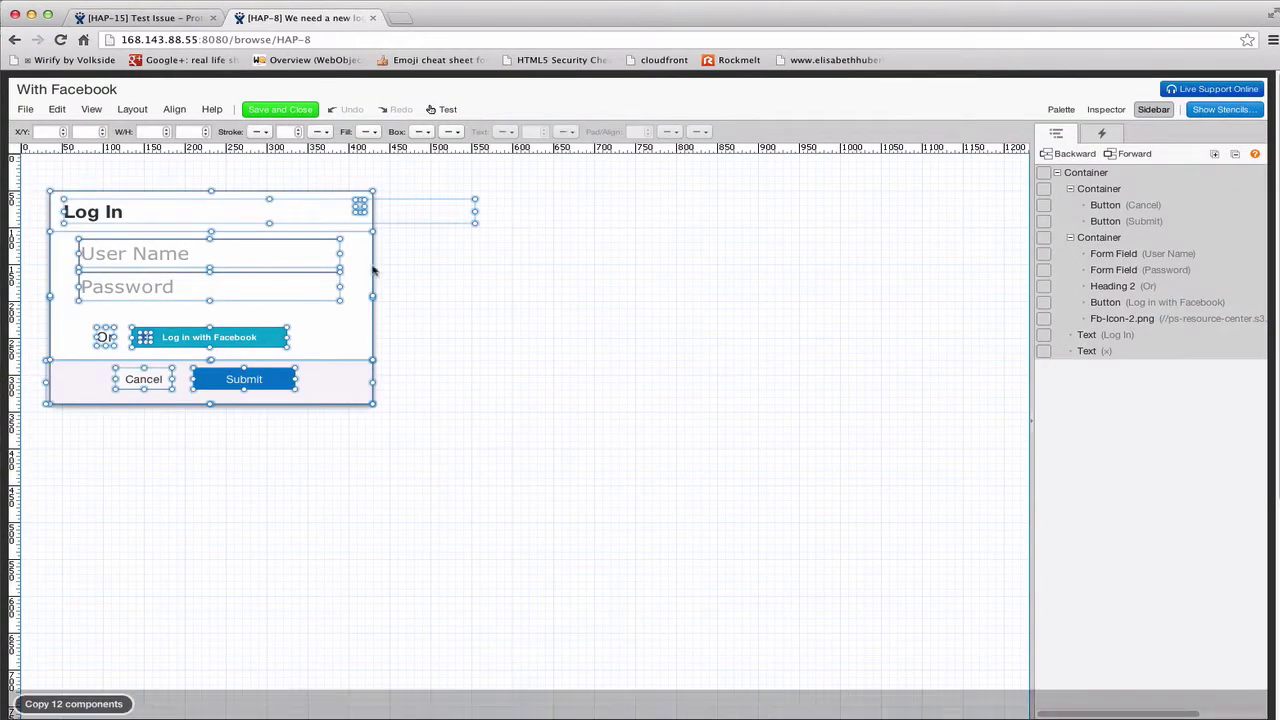
# - Replace the old Log In dialog in HAP-15's design with the Facebook panel and save
pyautogui.click(145, 17)
pyautogui.moveTo(362, 455); pyautogui.dragTo(100, 177)
pyautogui.press('Delete')
pyautogui.press('super+v')
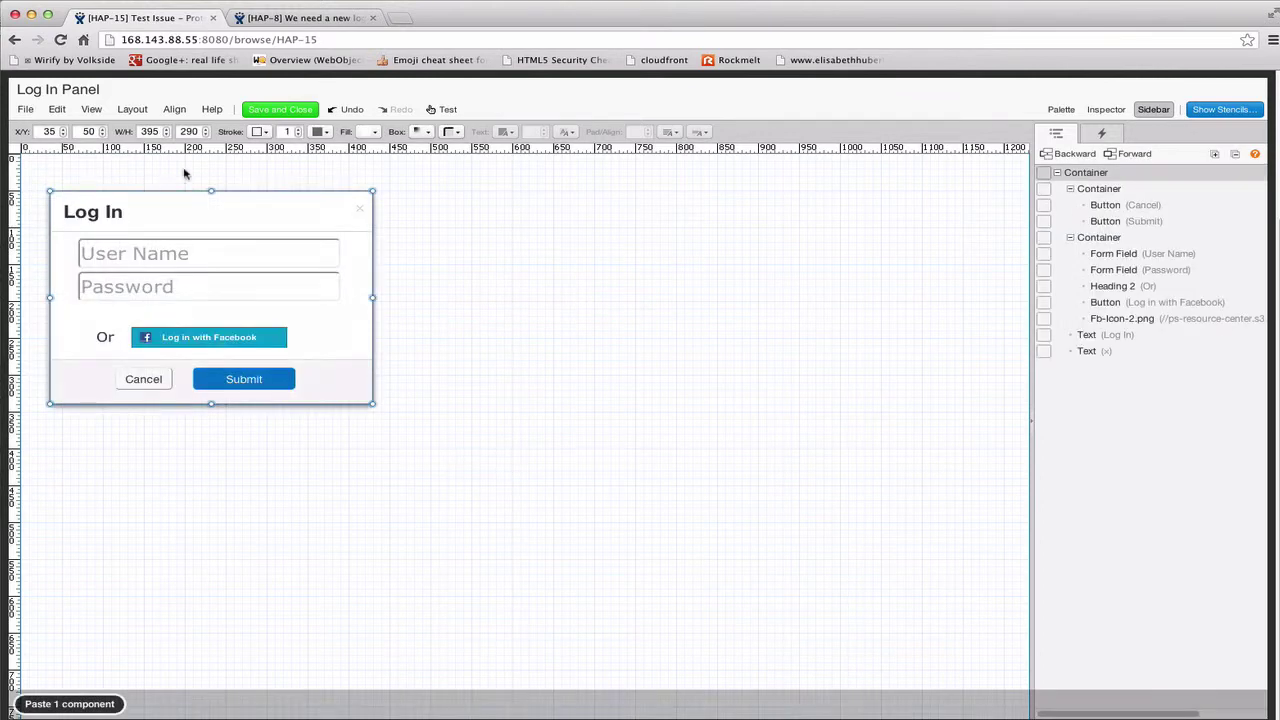
pyautogui.click(280, 110)
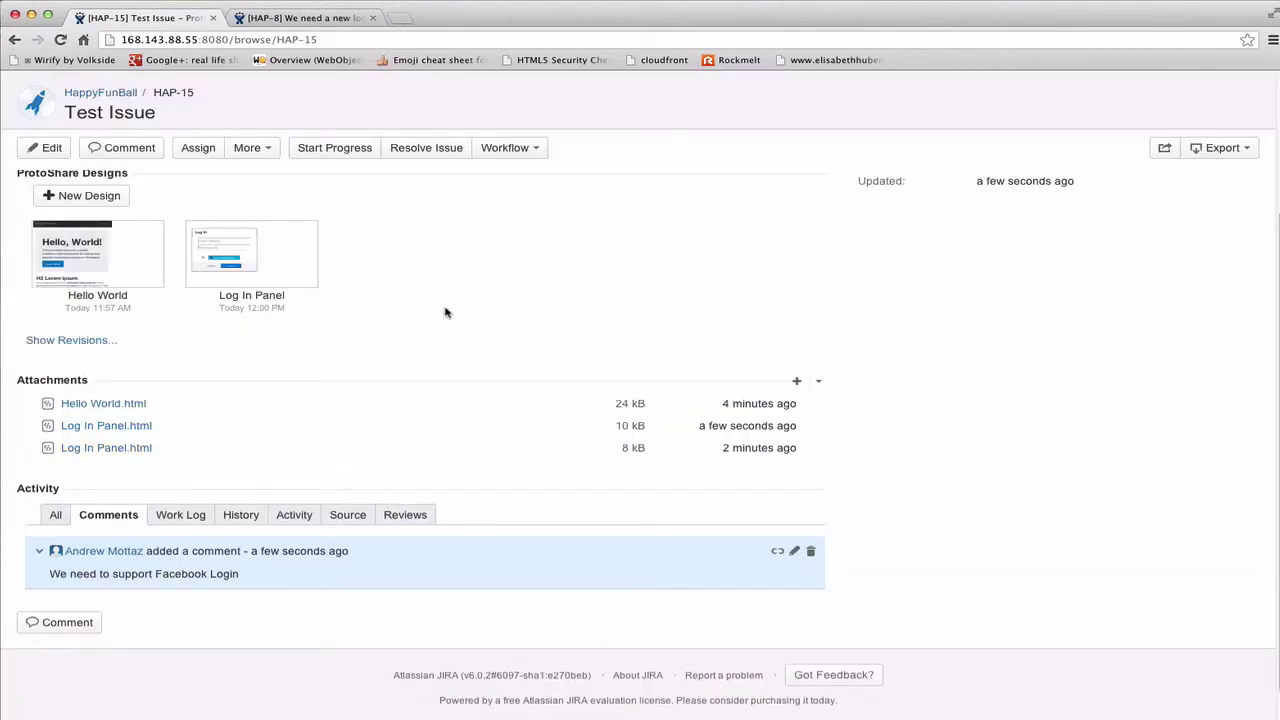
# - Show revisions to list the earlier 11:59 AM Log In Panel revision
pyautogui.moveTo(290, 272)
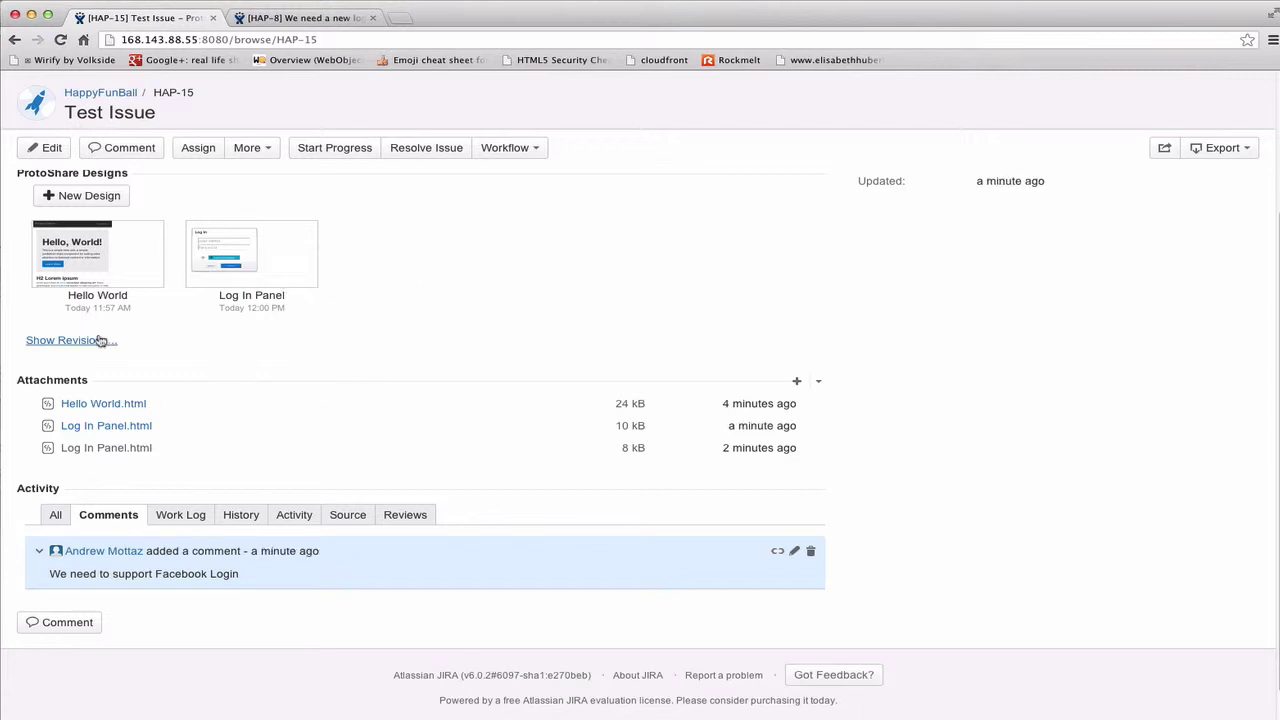
pyautogui.scroll(1, 177, 378)
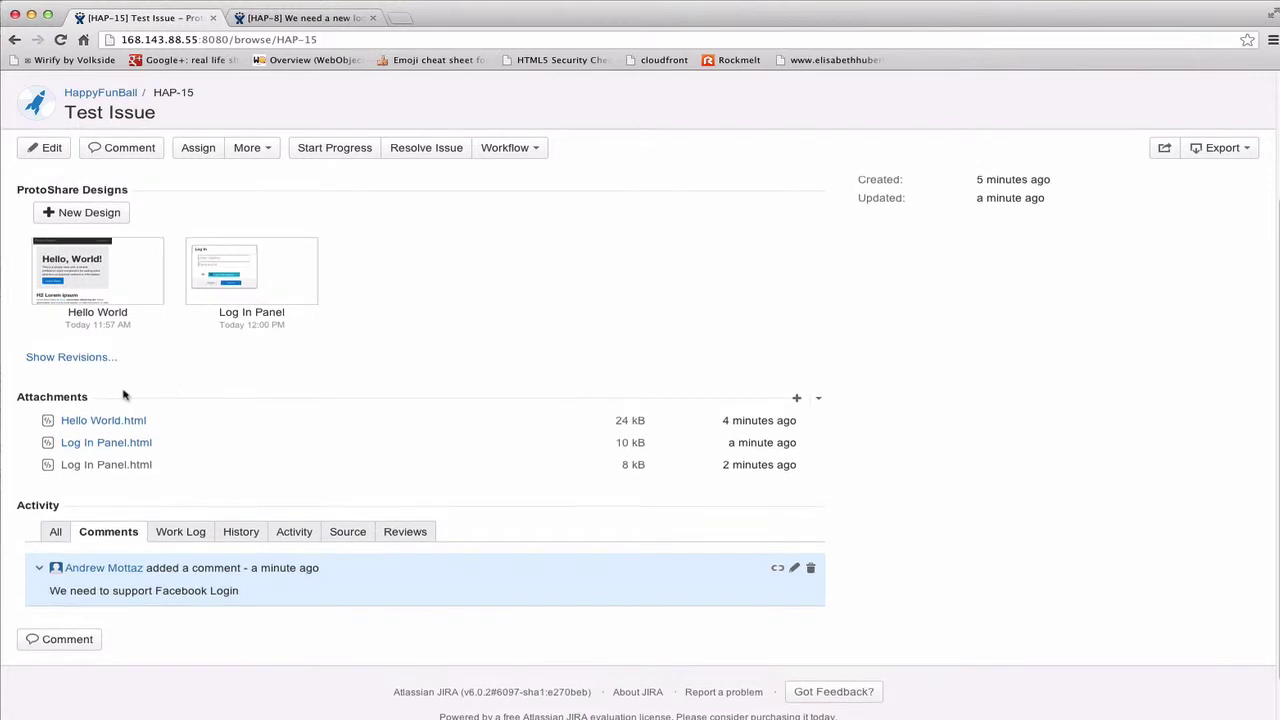
pyautogui.click(72, 358)
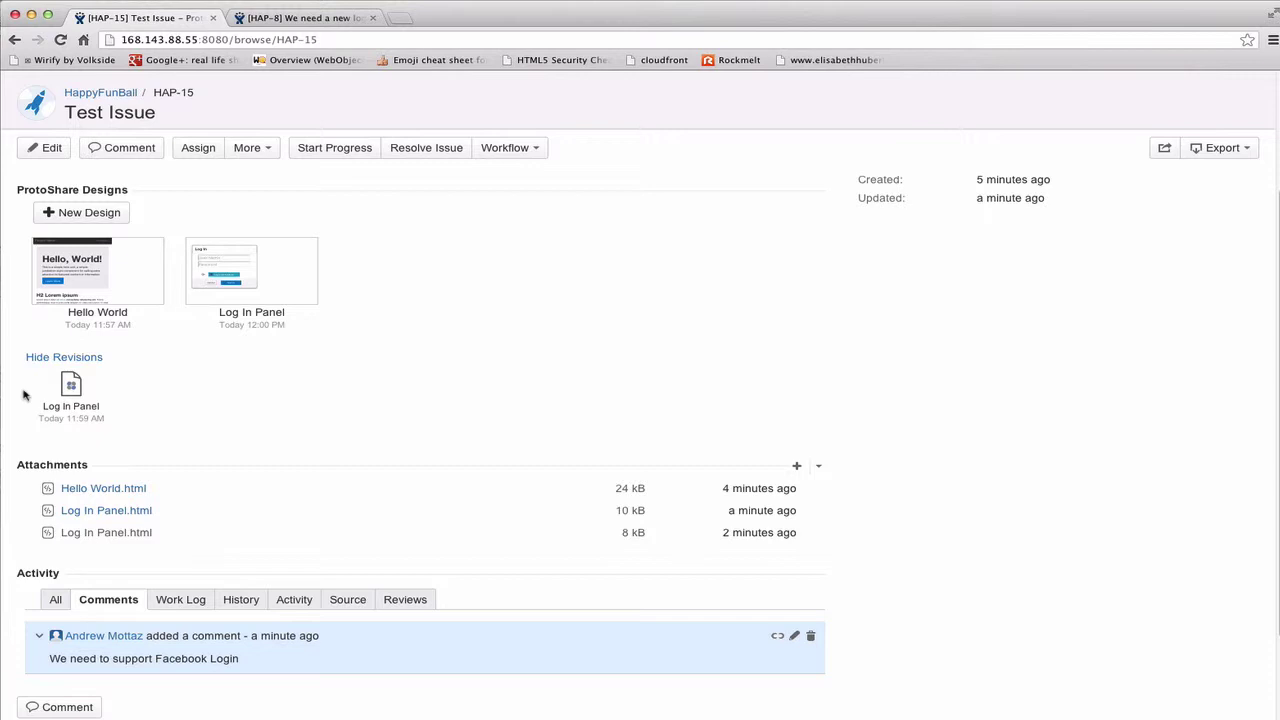
pyautogui.moveTo(60, 388)
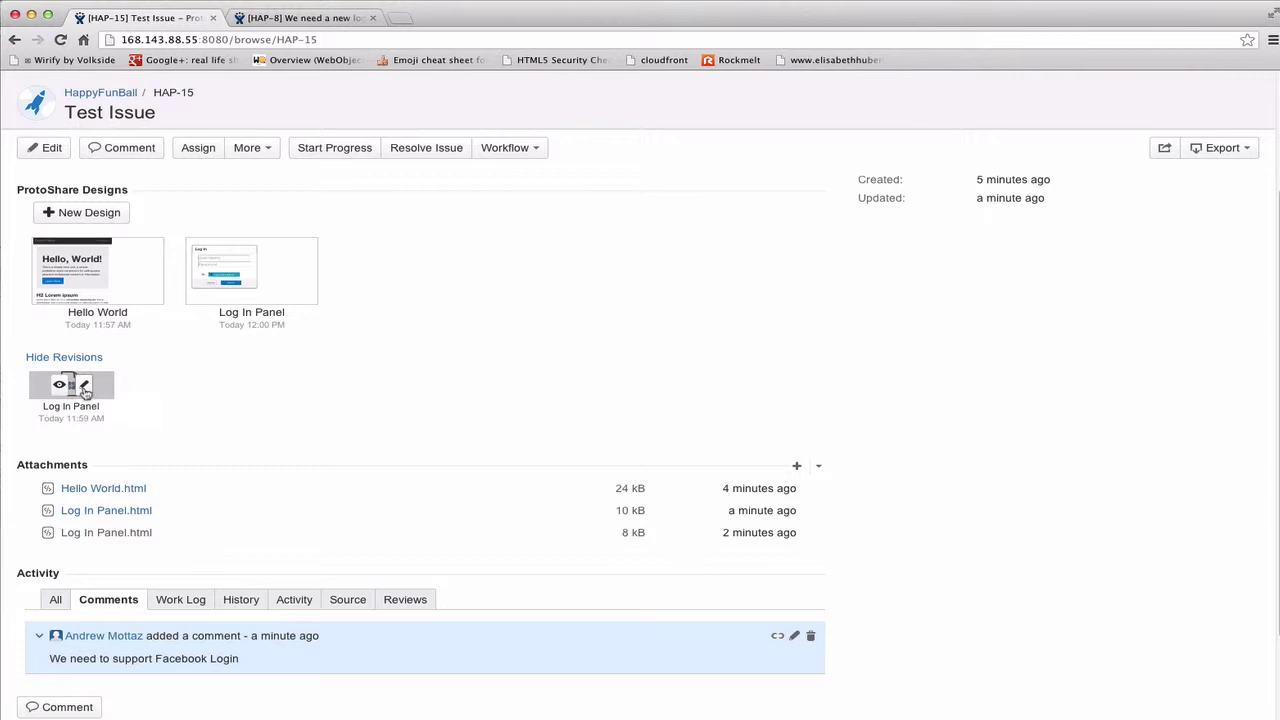
# - Open the older Log In Panel revision and Save As 'Alternative no facebook'
pyautogui.click(84, 389)
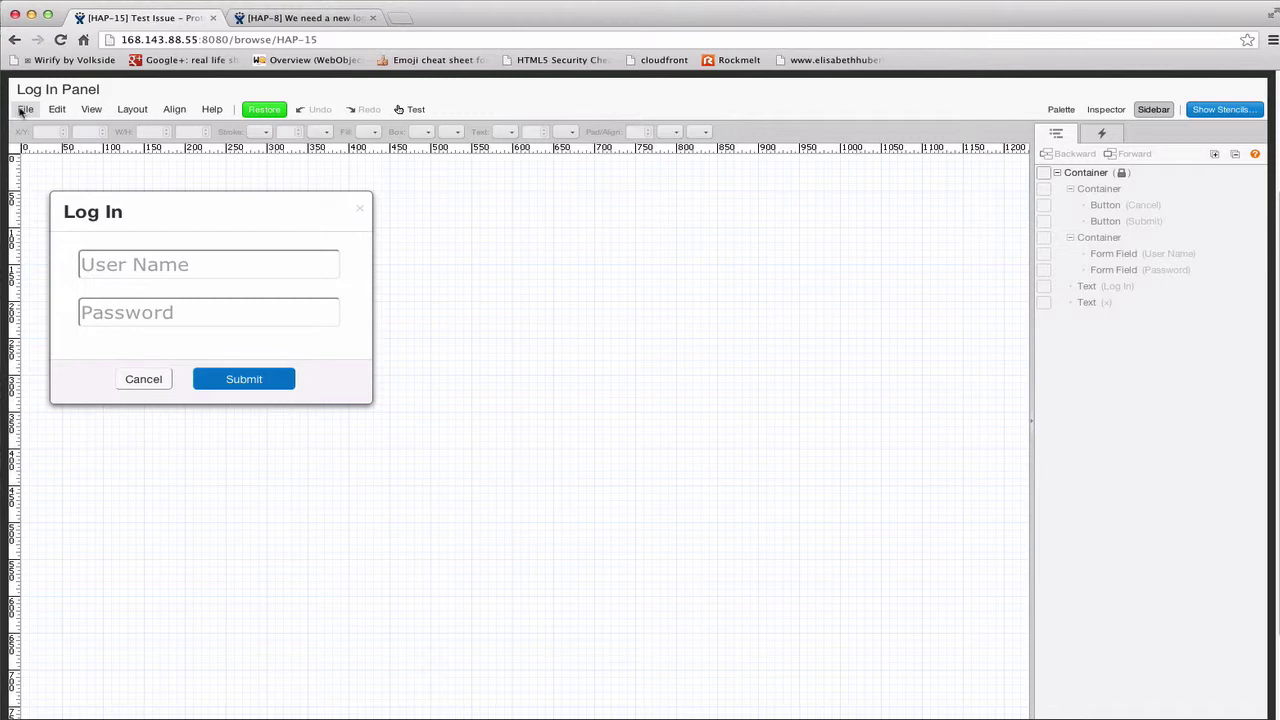
pyautogui.click(24, 109)
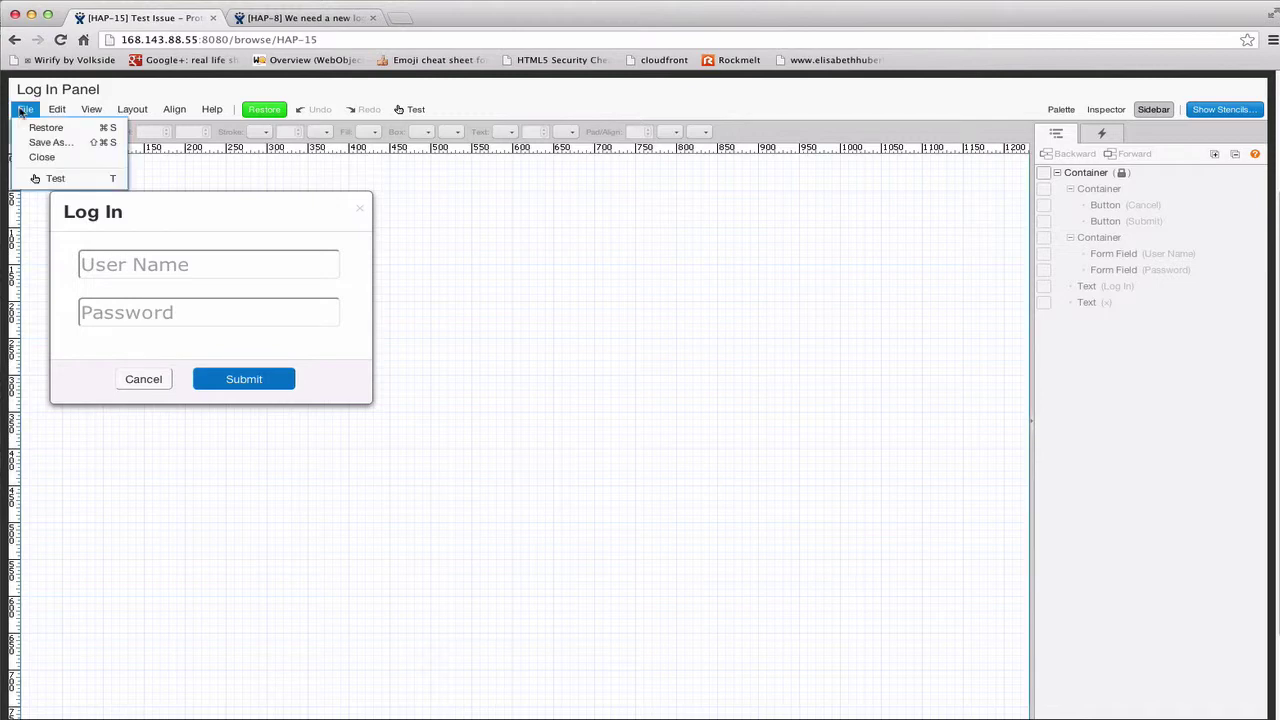
pyautogui.click(38, 142)
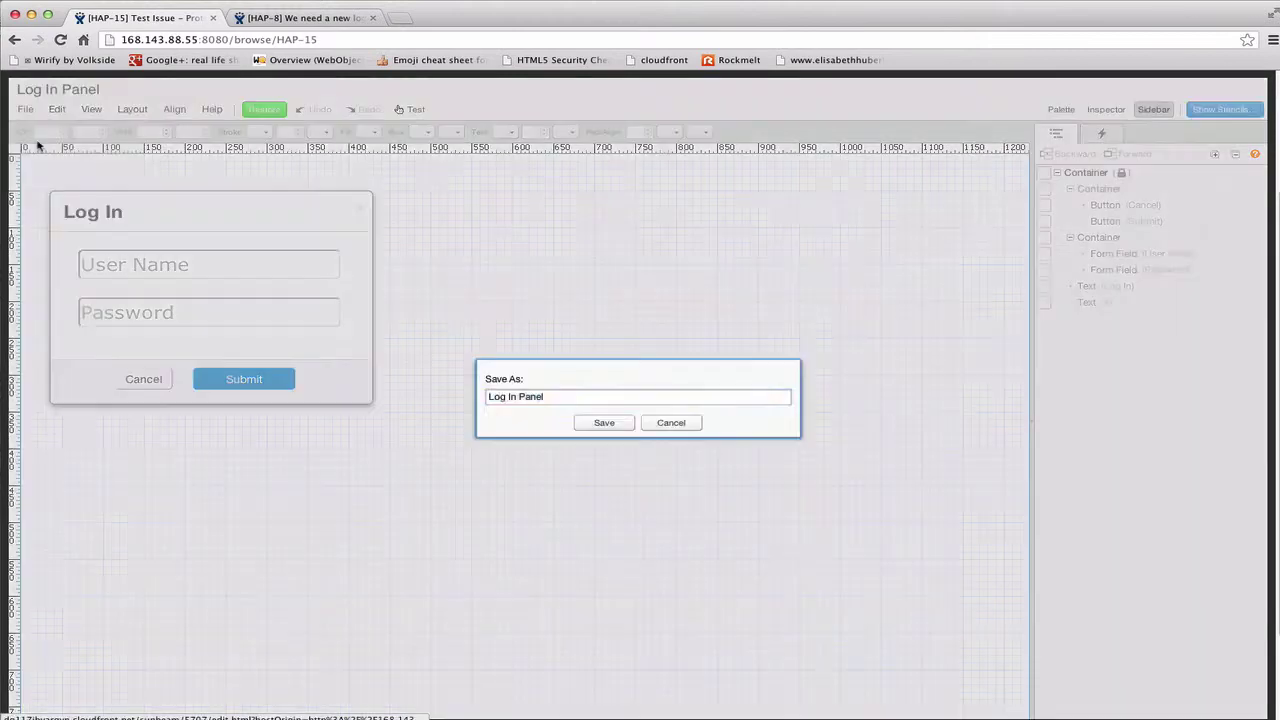
pyautogui.write('Alten')
pyautogui.write('native no fa')
pyautogui.write('ceo')
pyautogui.write('ook')
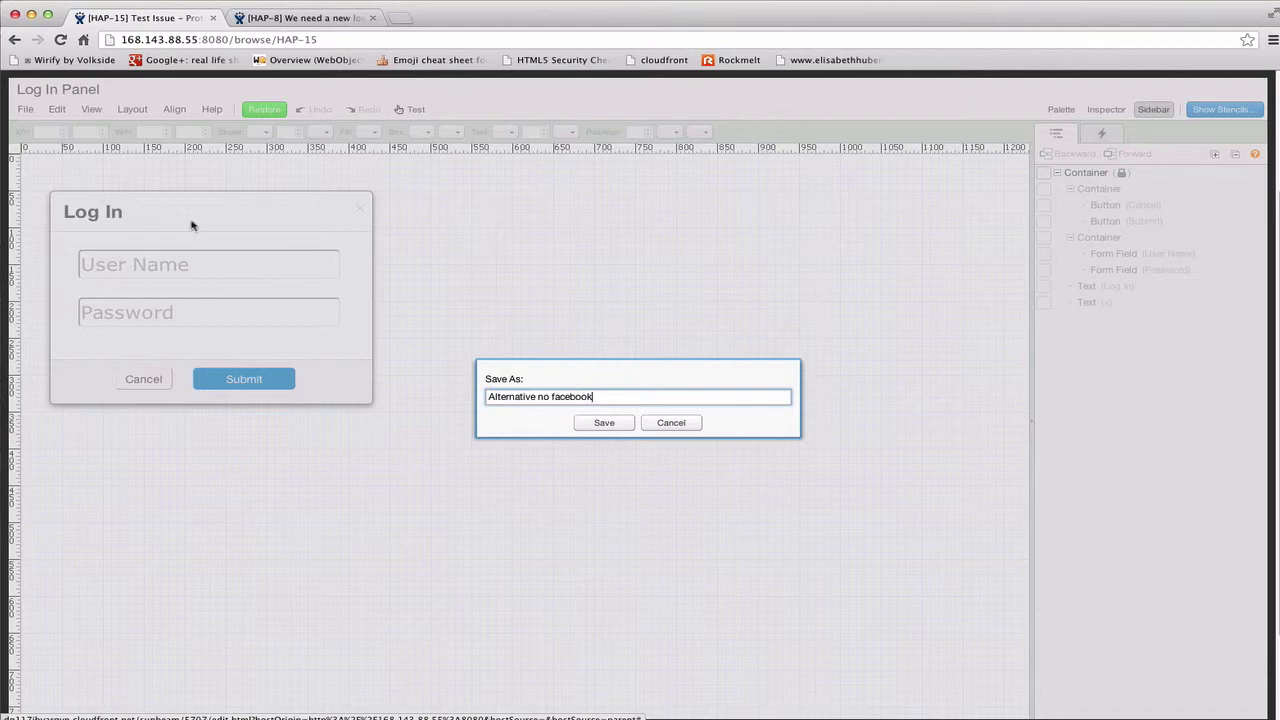
pyautogui.click(603, 423)
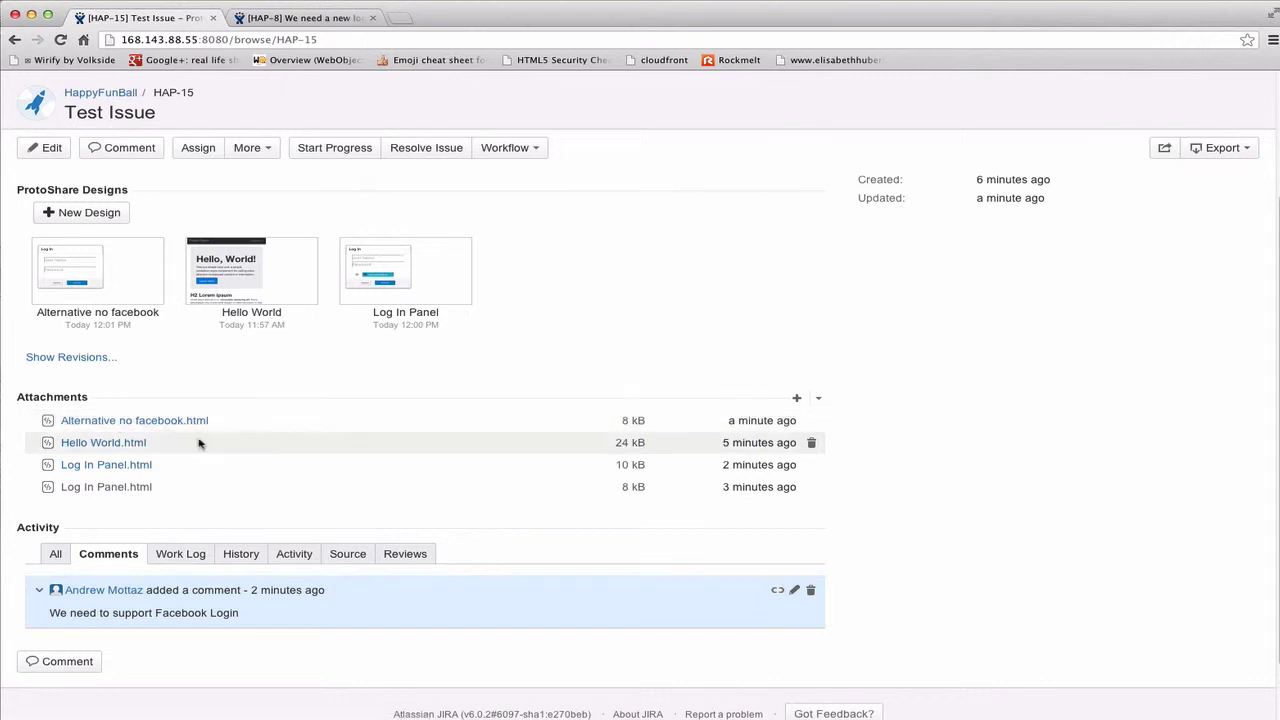
# - Download and view Hello World.html, then close its tab to return to HAP-15
pyautogui.click(106, 443)
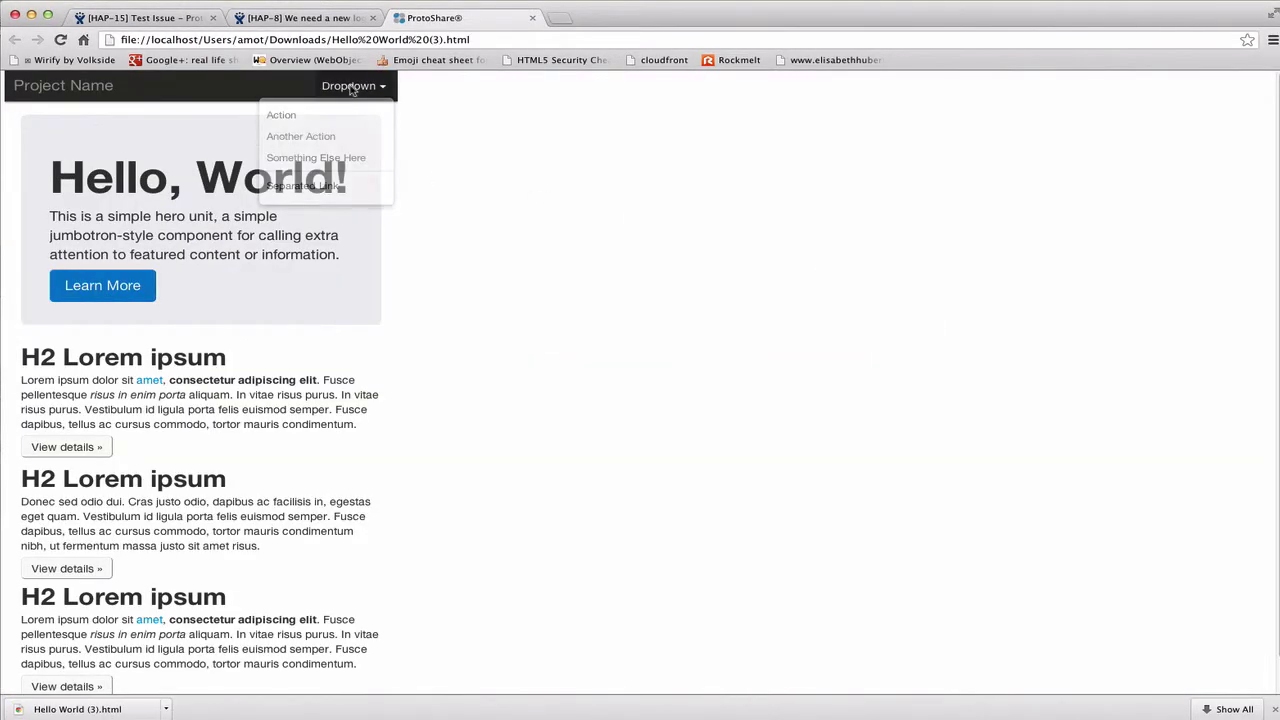
pyautogui.click(532, 18)
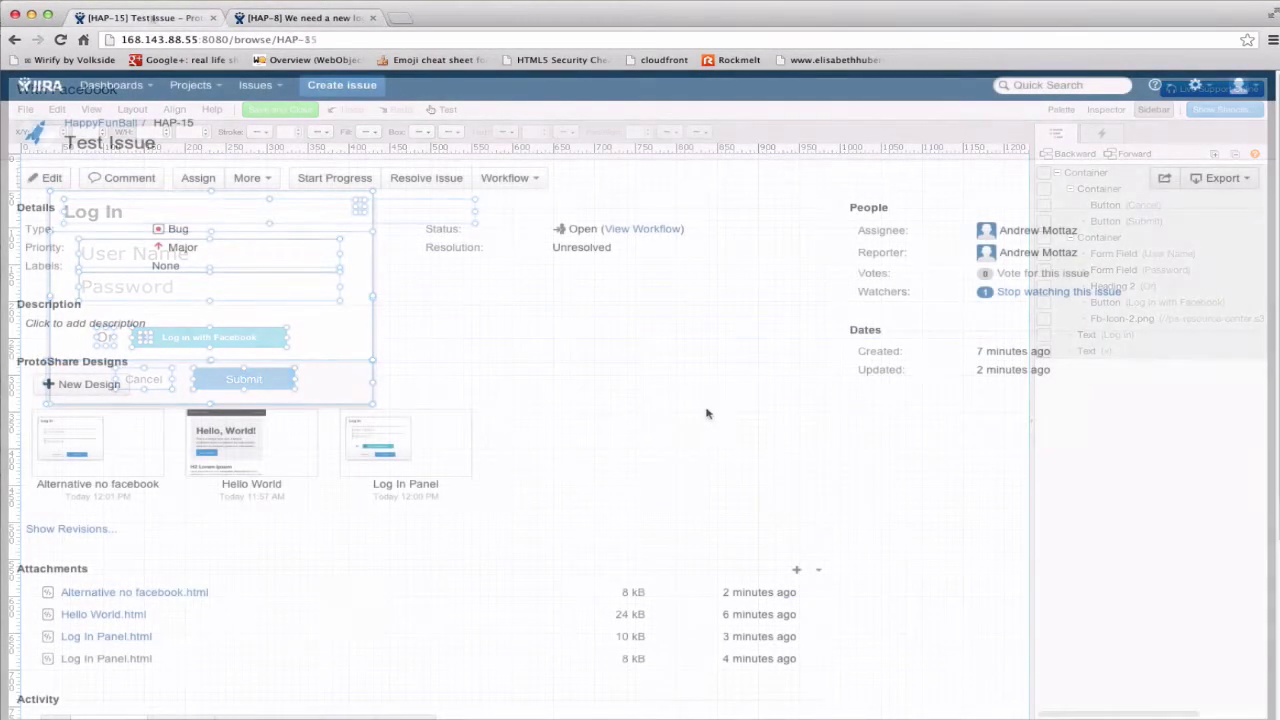
pyautogui.moveTo(268, 462)
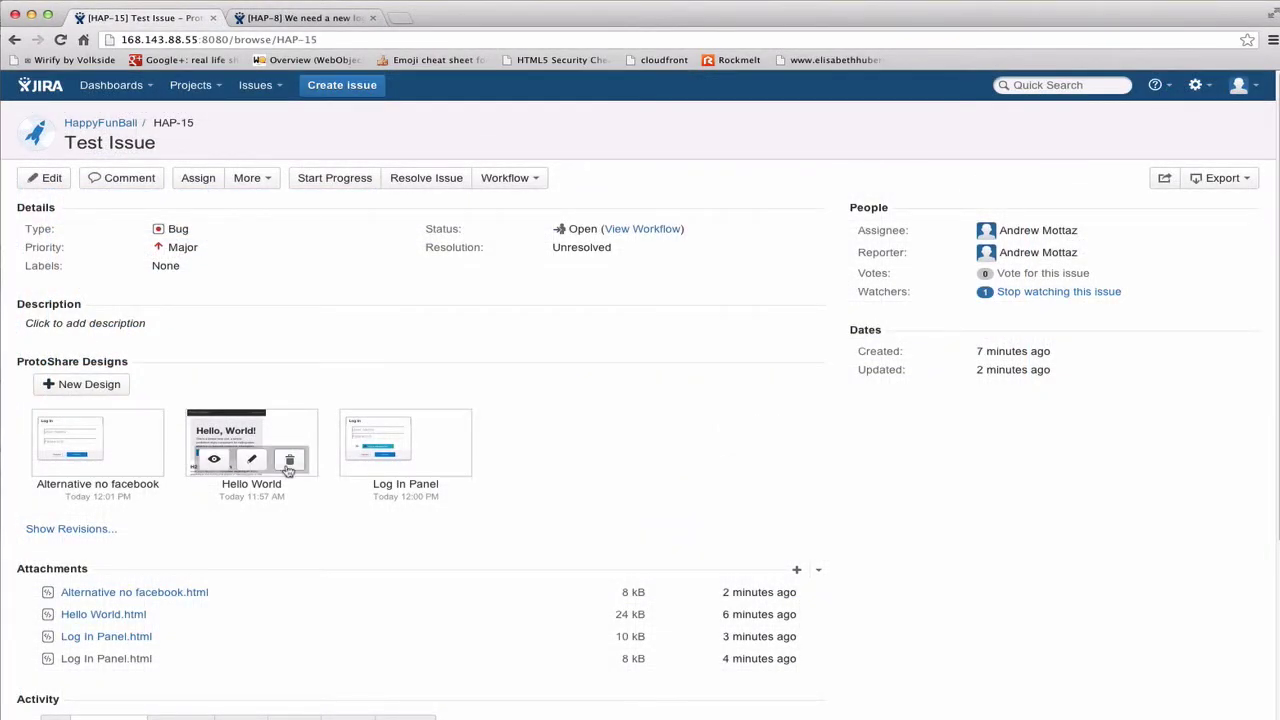
pyautogui.click(405, 461)
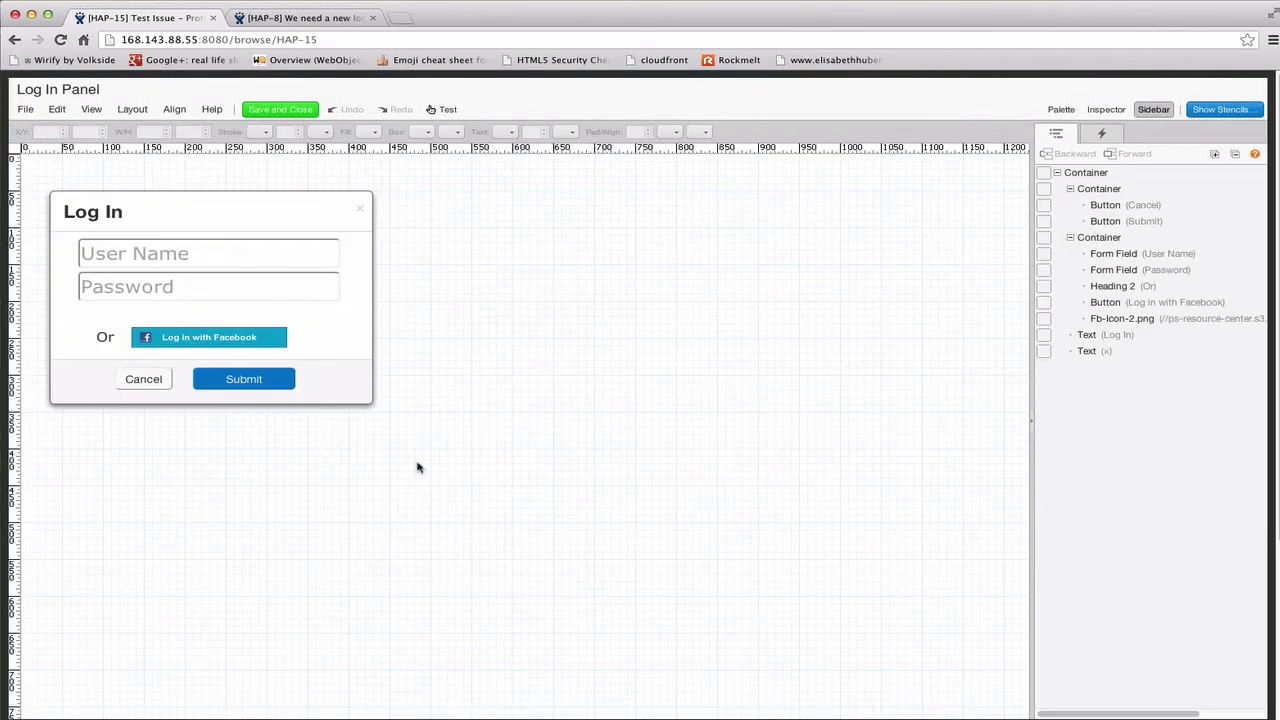
pyautogui.click(213, 111)
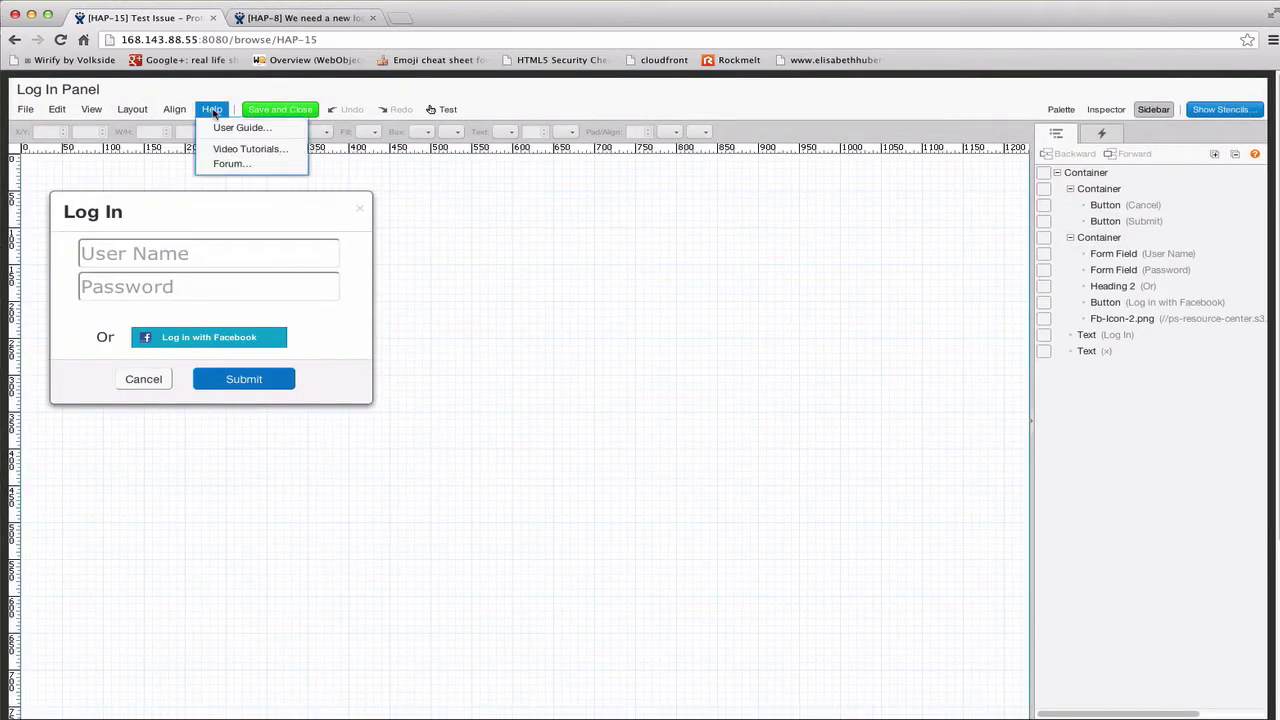